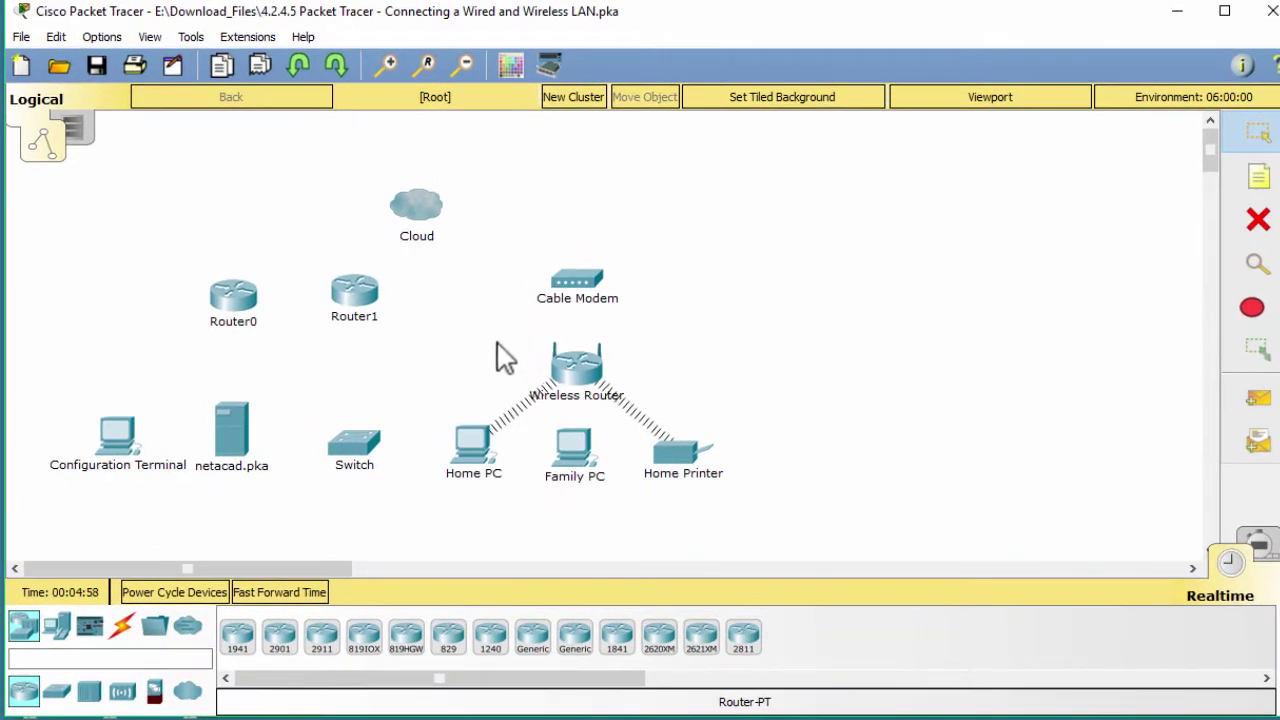
# Cable Router0 FastEthernet0/0 to Cloud Ethernet6 using a copper straight-through link.
pyautogui.click(351, 414)
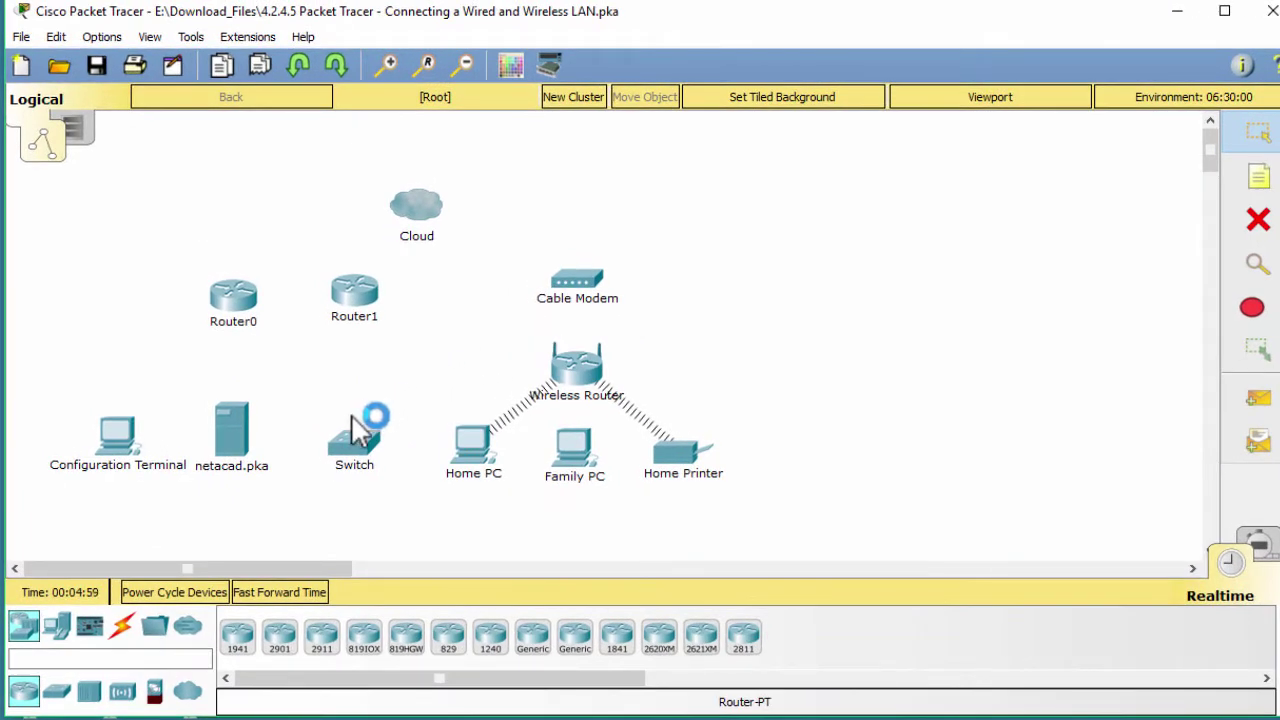
pyautogui.click(121, 630)
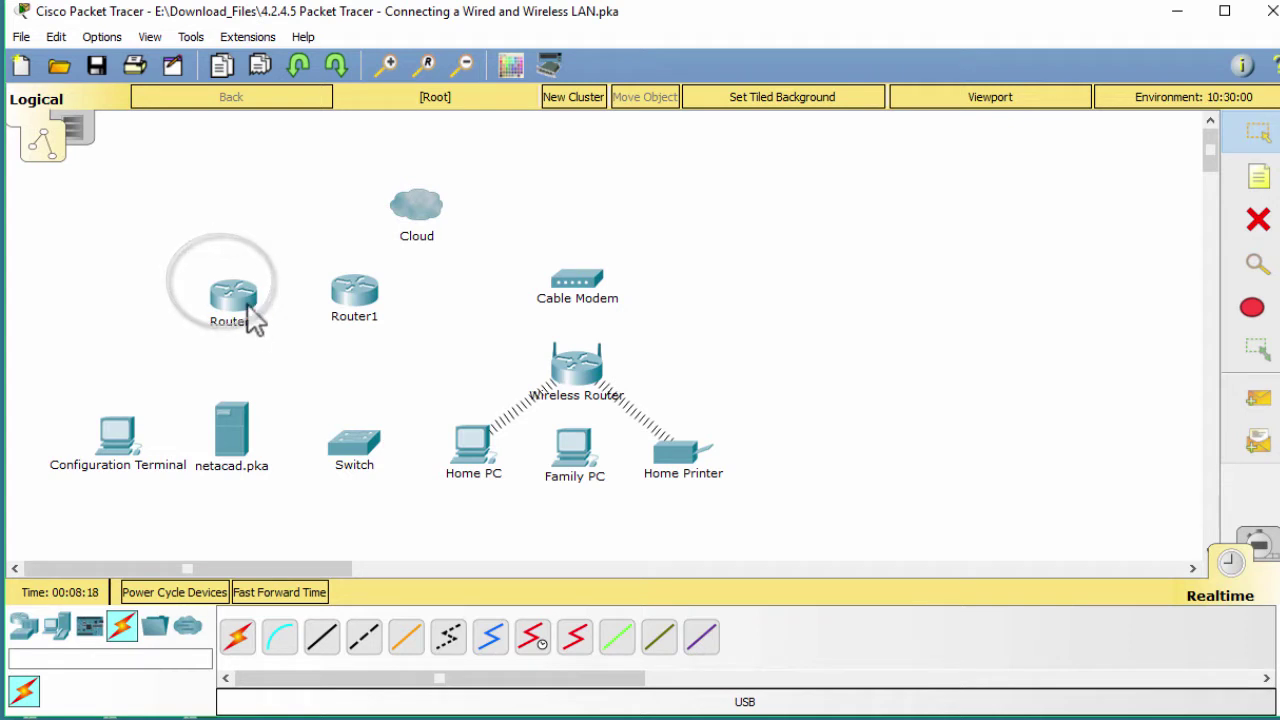
pyautogui.click(322, 640)
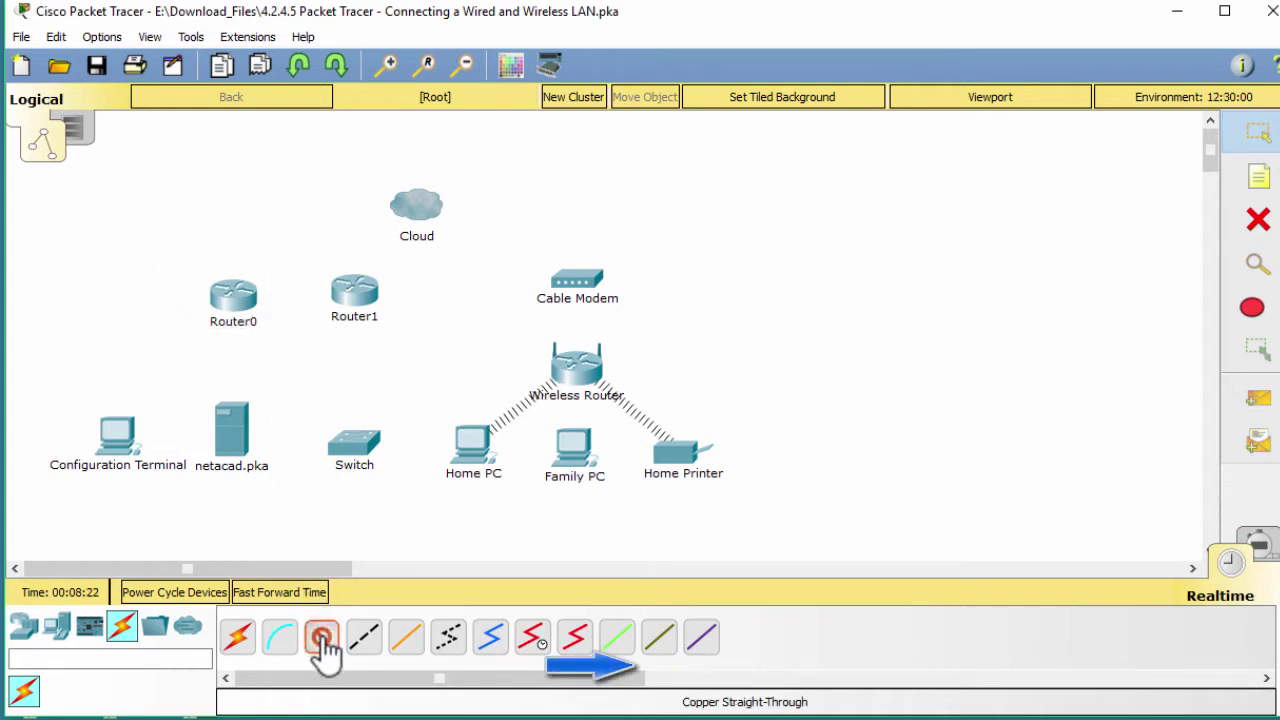
pyautogui.click(250, 300)
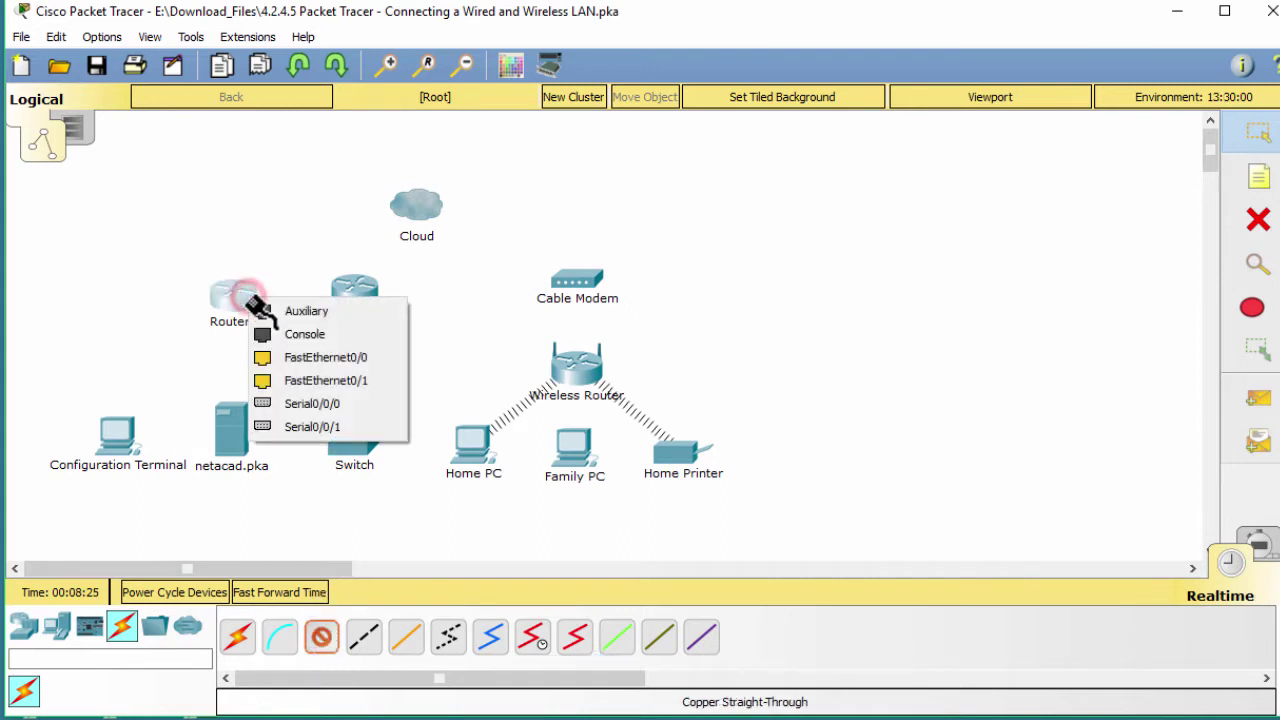
pyautogui.click(310, 360)
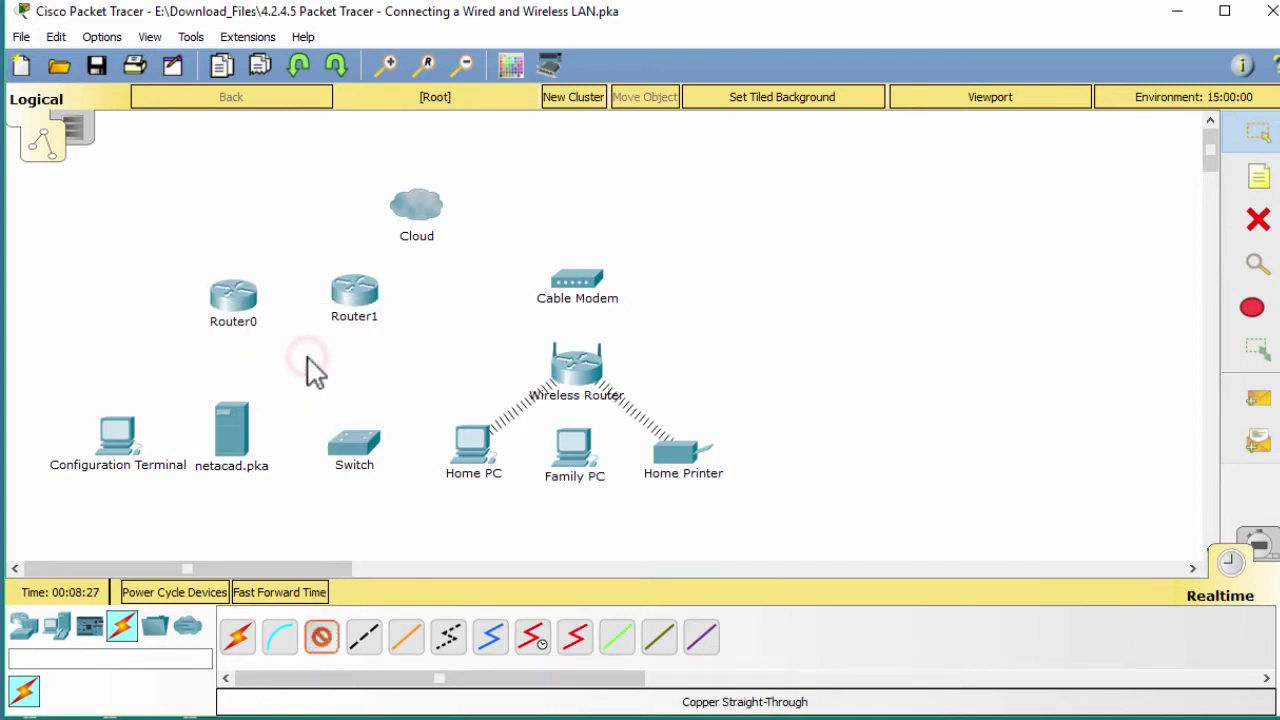
pyautogui.click(415, 212)
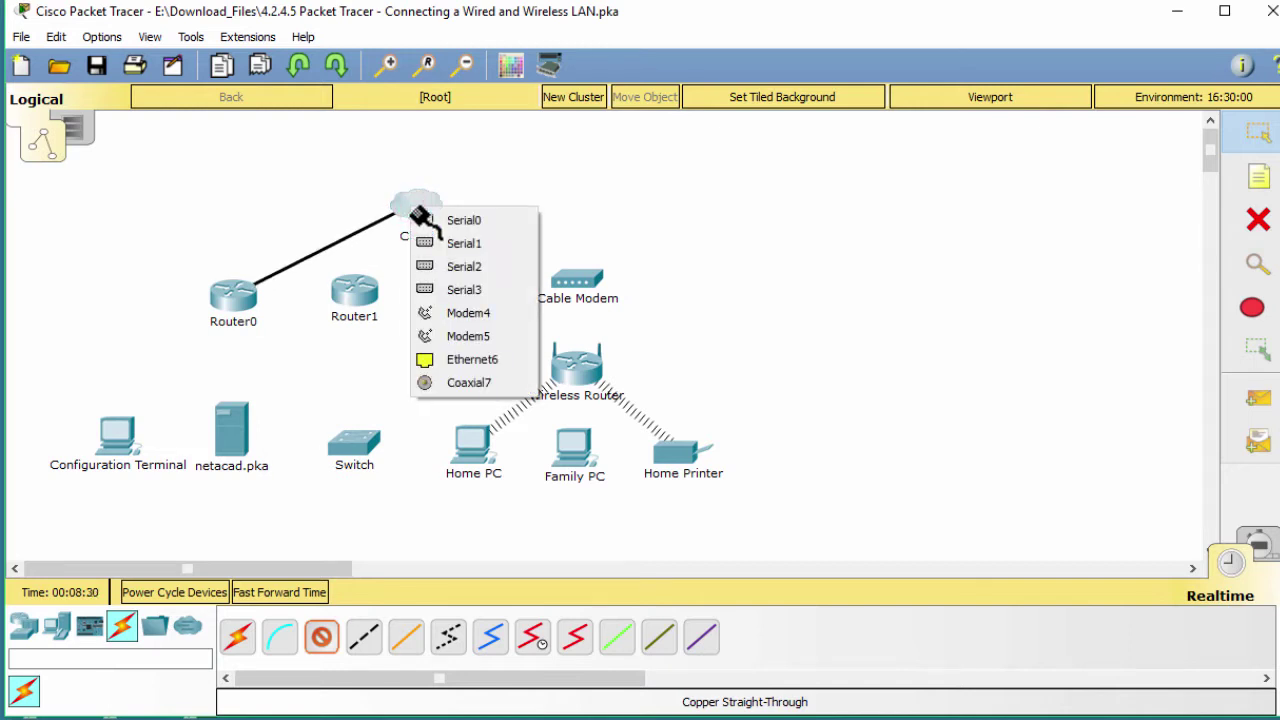
pyautogui.click(434, 360)
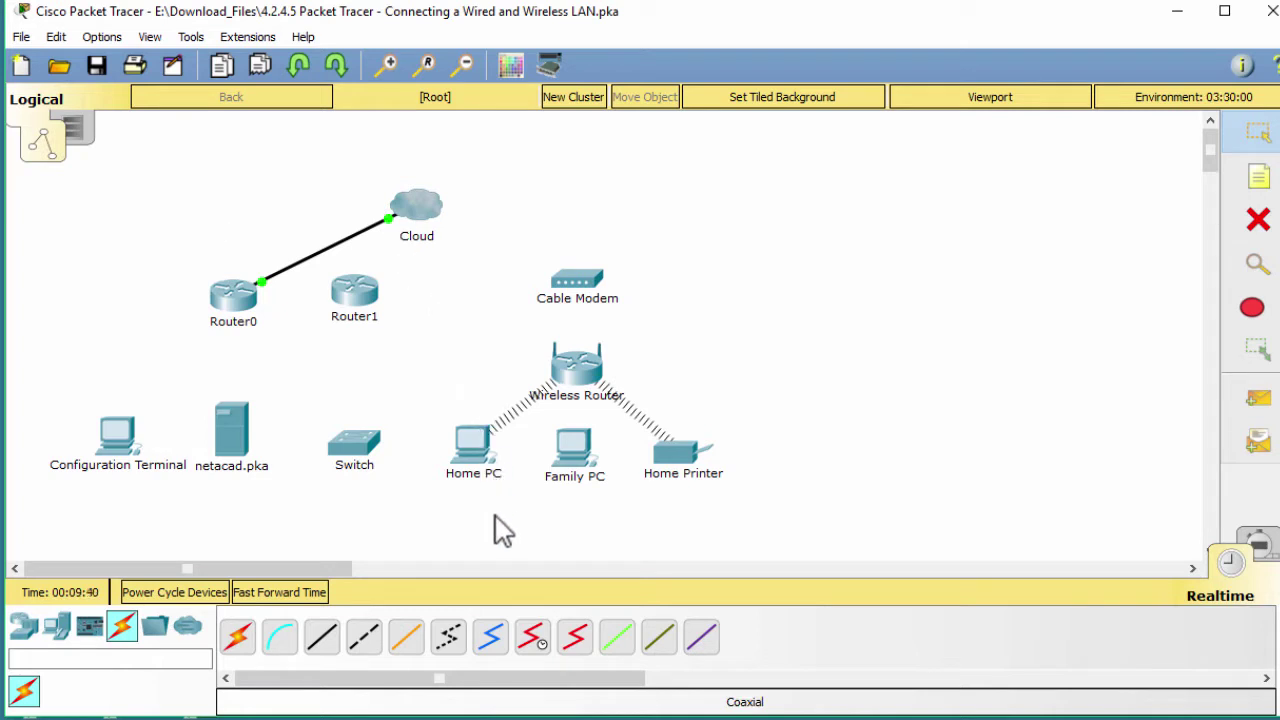
# Run a coaxial cable from Cloud Coaxial7 to Cable Modem Port 0.
pyautogui.click(493, 638)
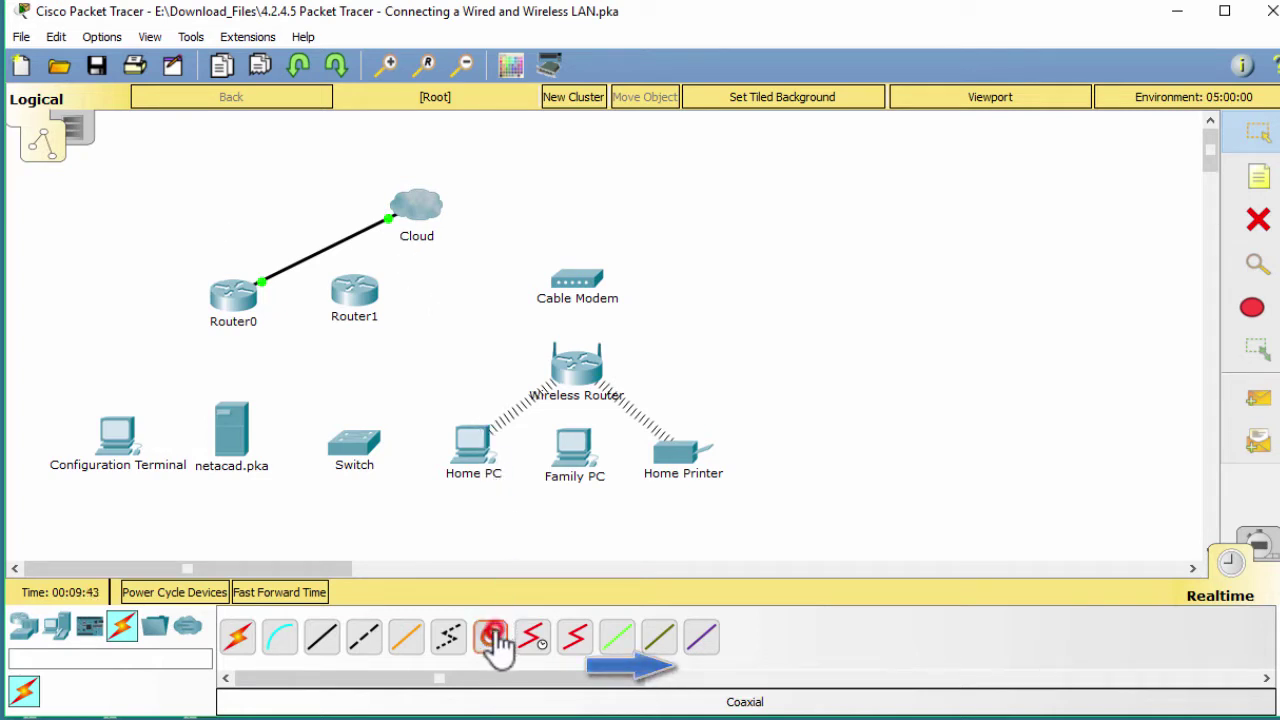
pyautogui.click(423, 206)
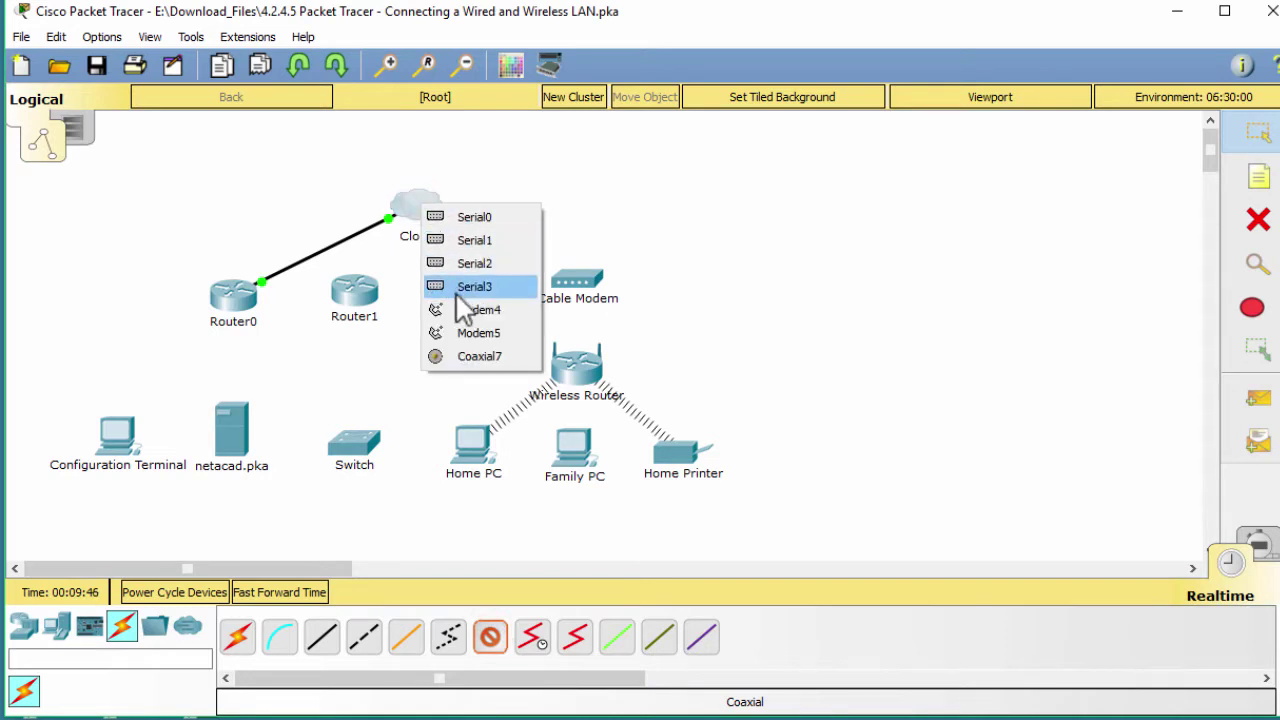
pyautogui.click(466, 357)
pyautogui.click(578, 282)
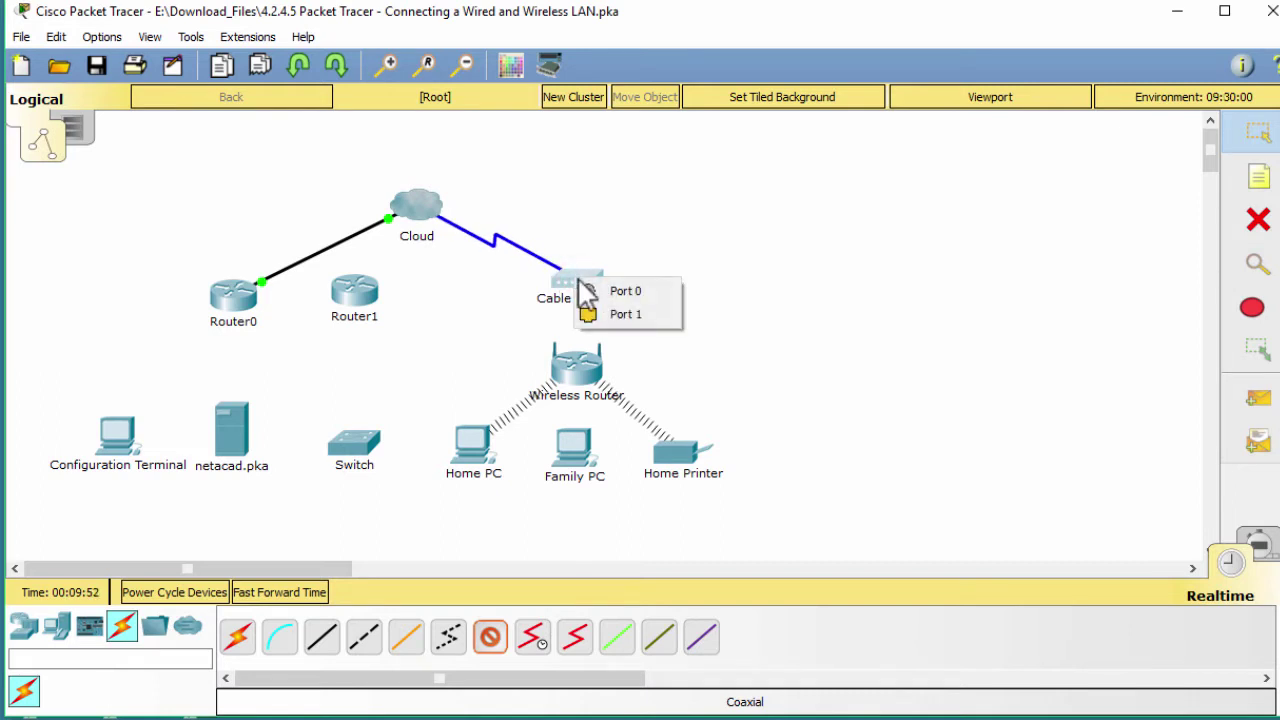
pyautogui.click(625, 291)
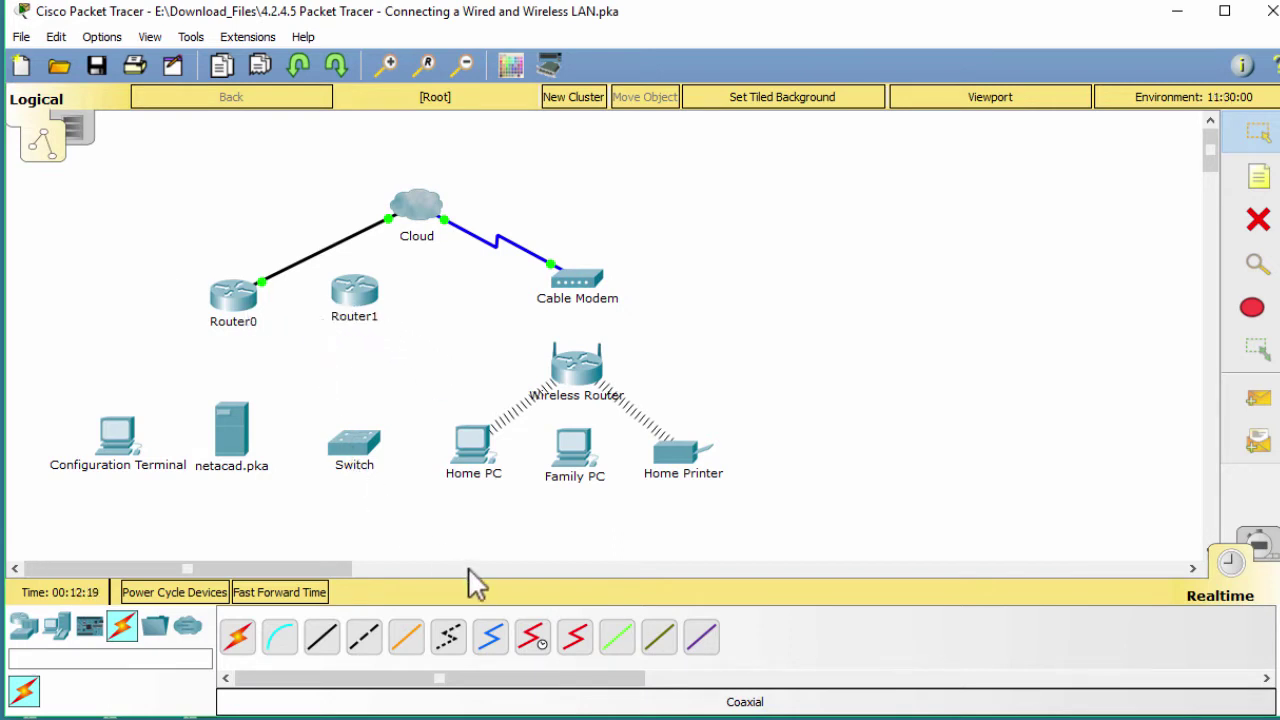
# Connect Router0 Serial0/0/0 to Router1 Serial0/0 using a serial DCE cable.
pyautogui.click(538, 642)
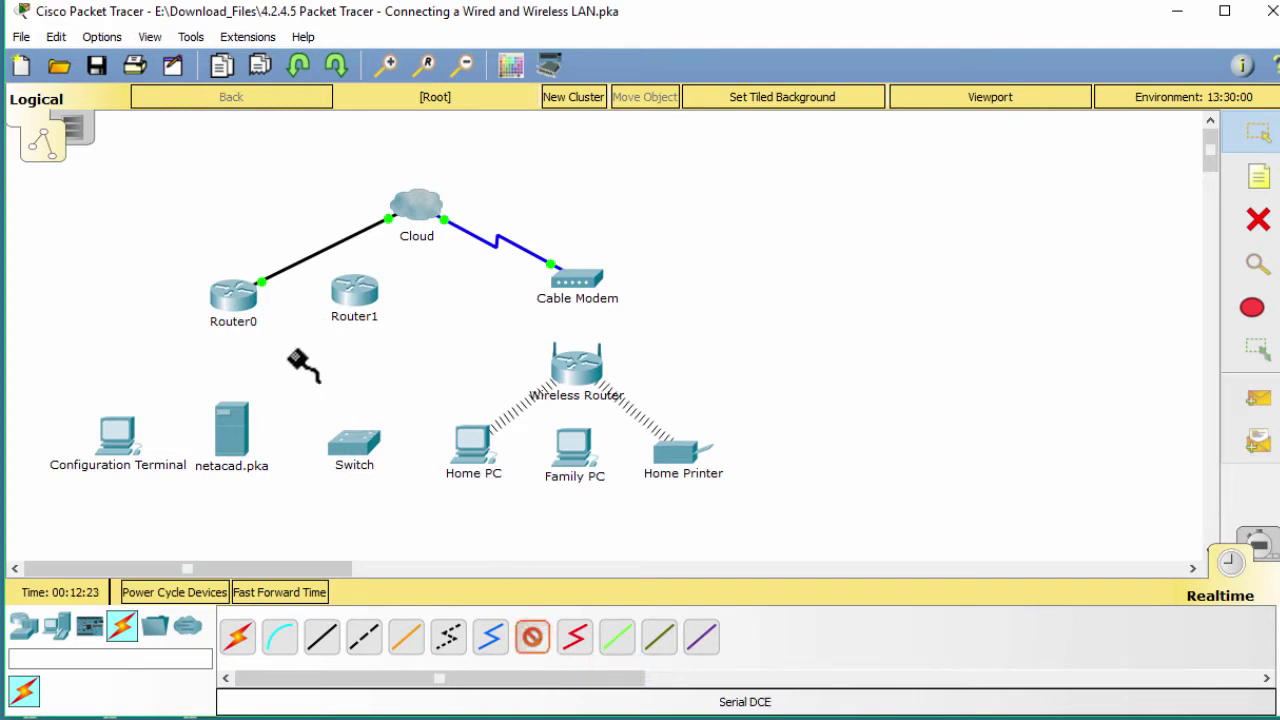
pyautogui.click(240, 302)
pyautogui.click(286, 382)
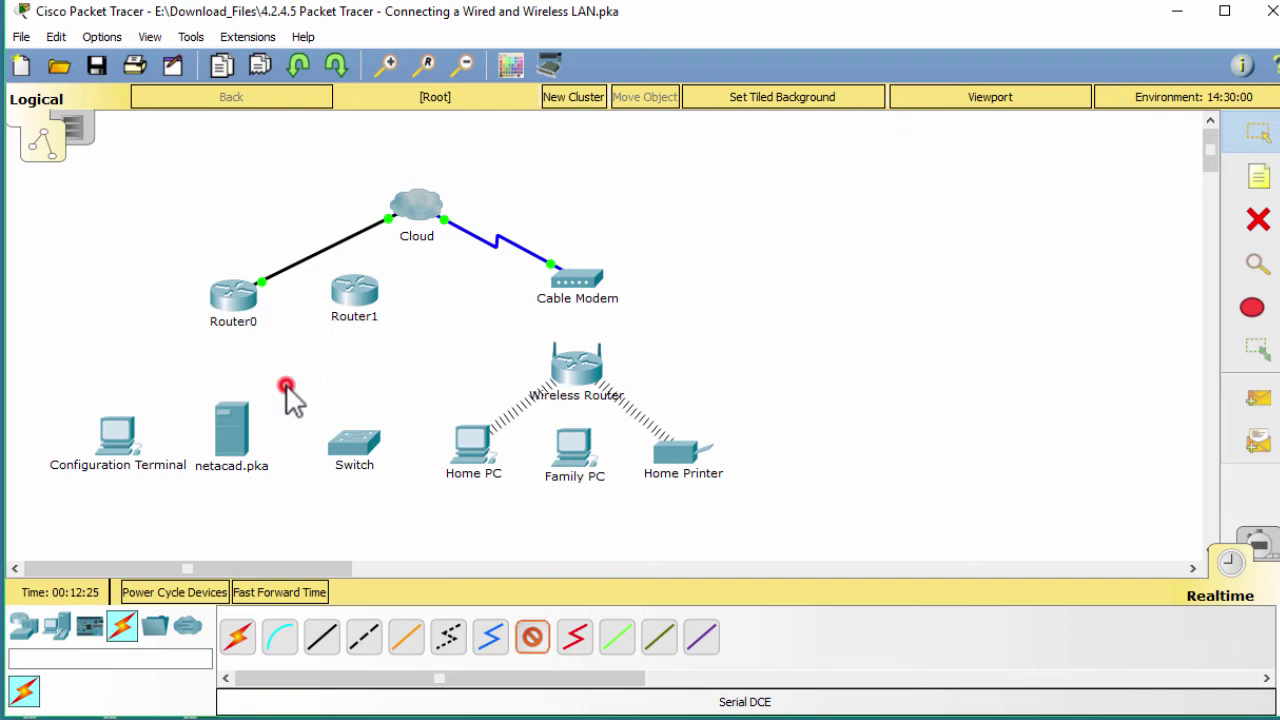
pyautogui.click(355, 295)
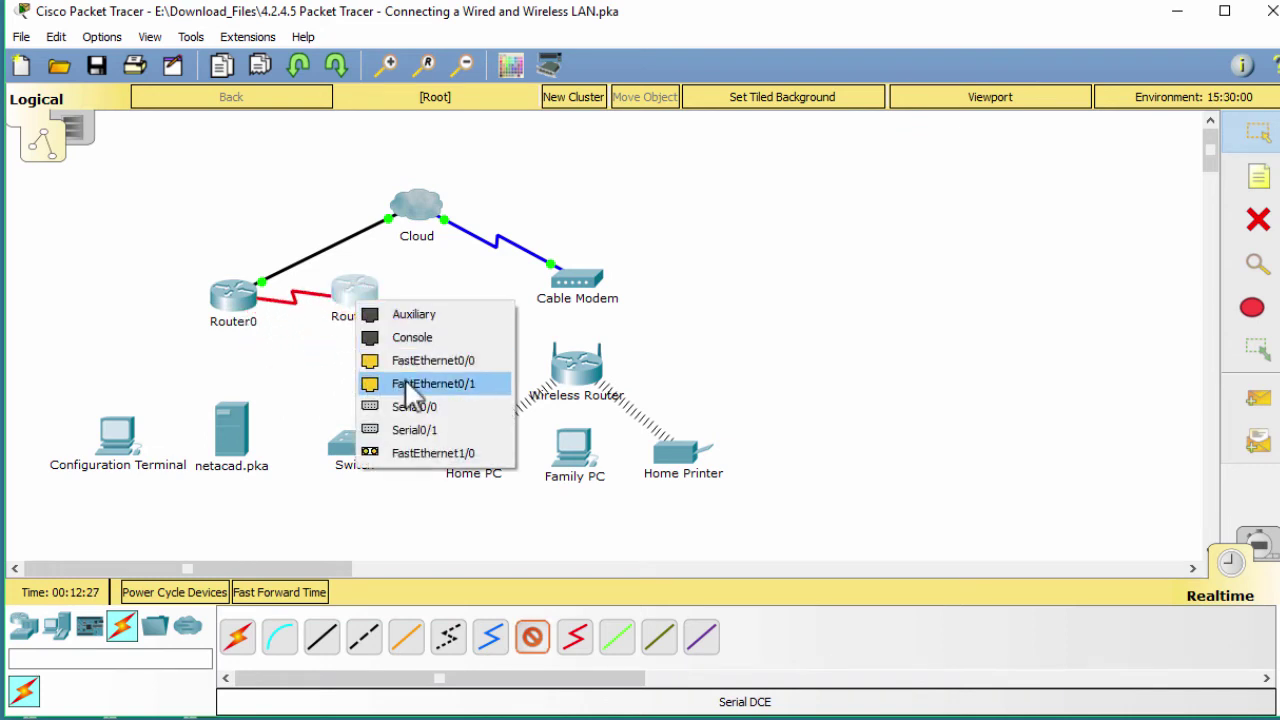
pyautogui.click(417, 405)
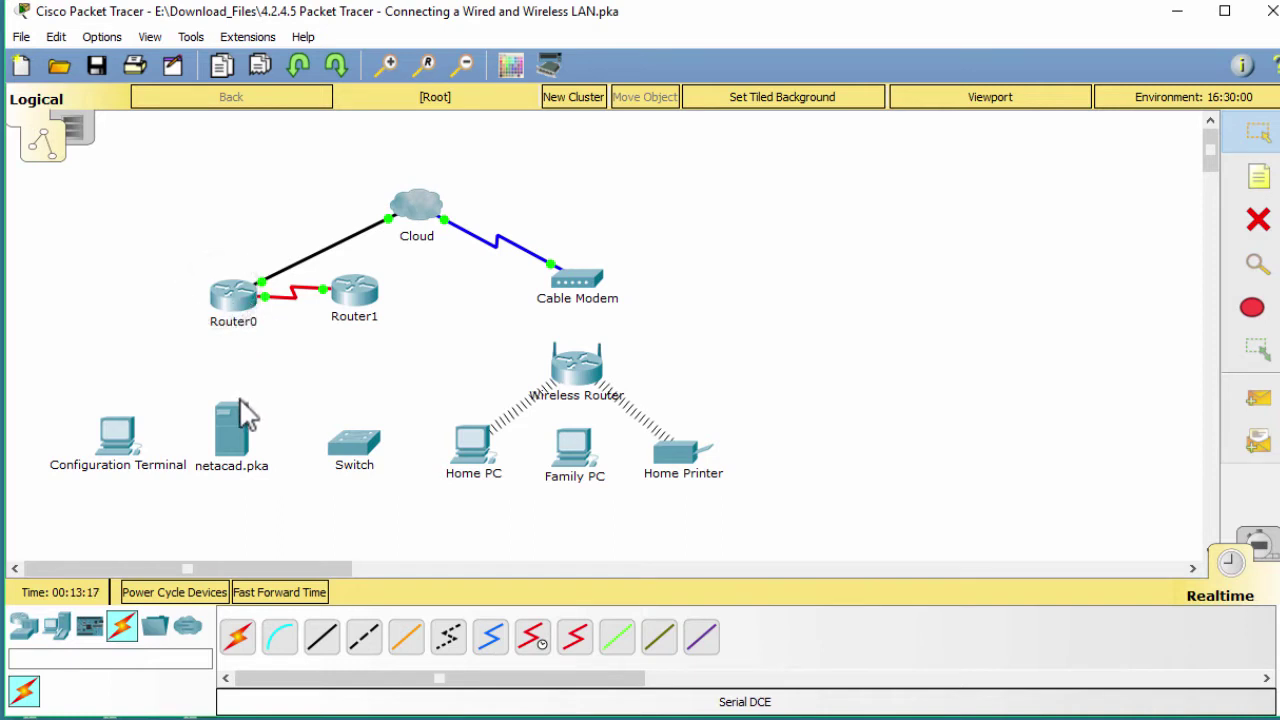
# Cable Router0 FastEthernet0/1 to netacad.pka FastEthernet0 using copper cross-over.
pyautogui.click(378, 642)
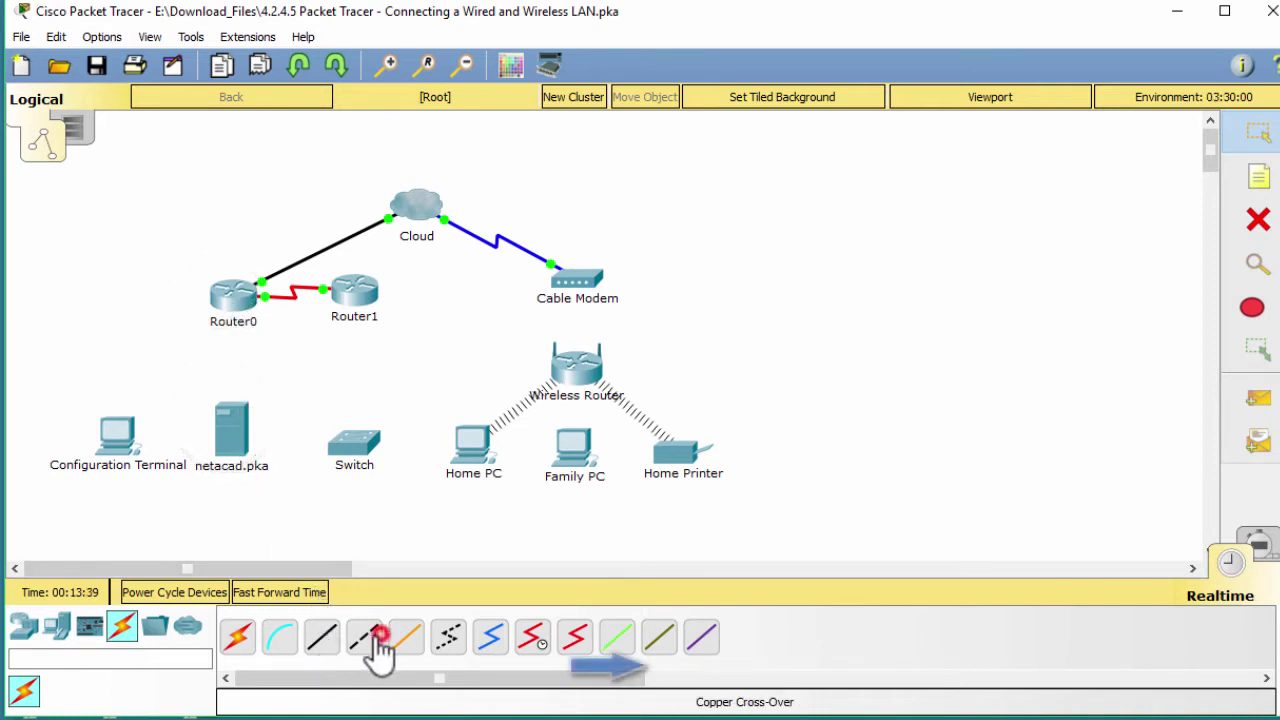
pyautogui.click(232, 296)
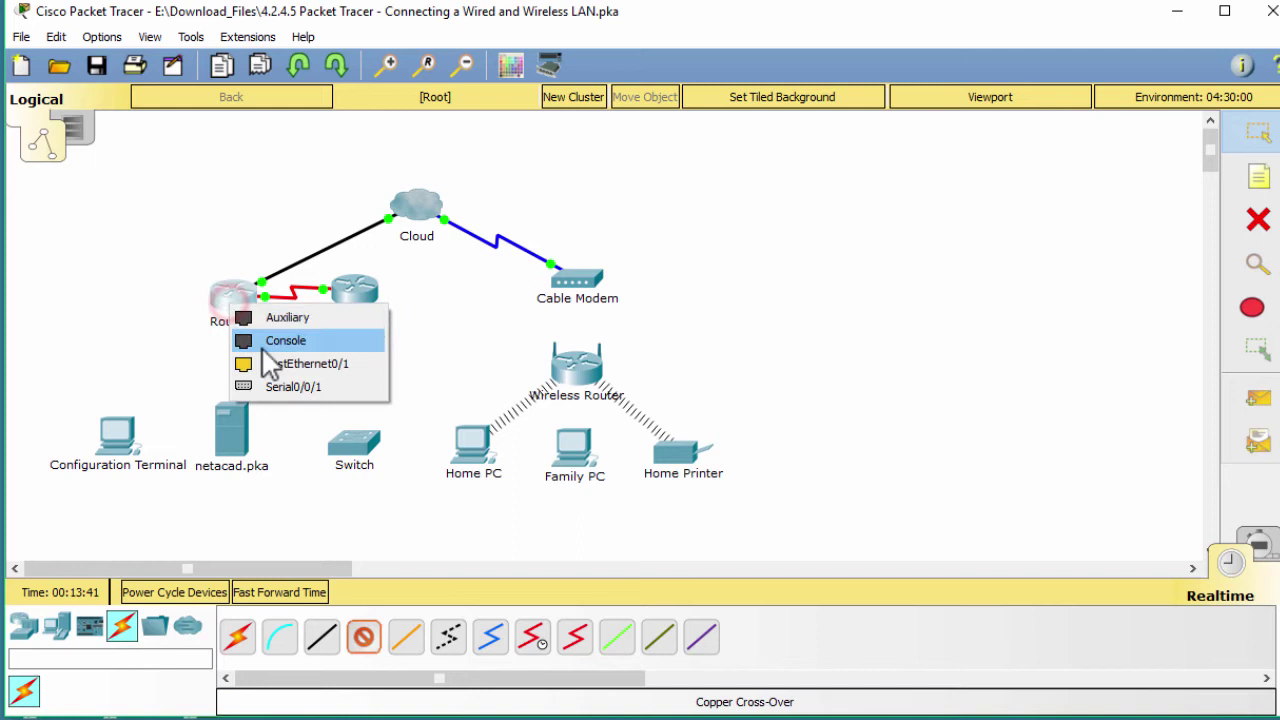
pyautogui.click(271, 364)
pyautogui.click(228, 430)
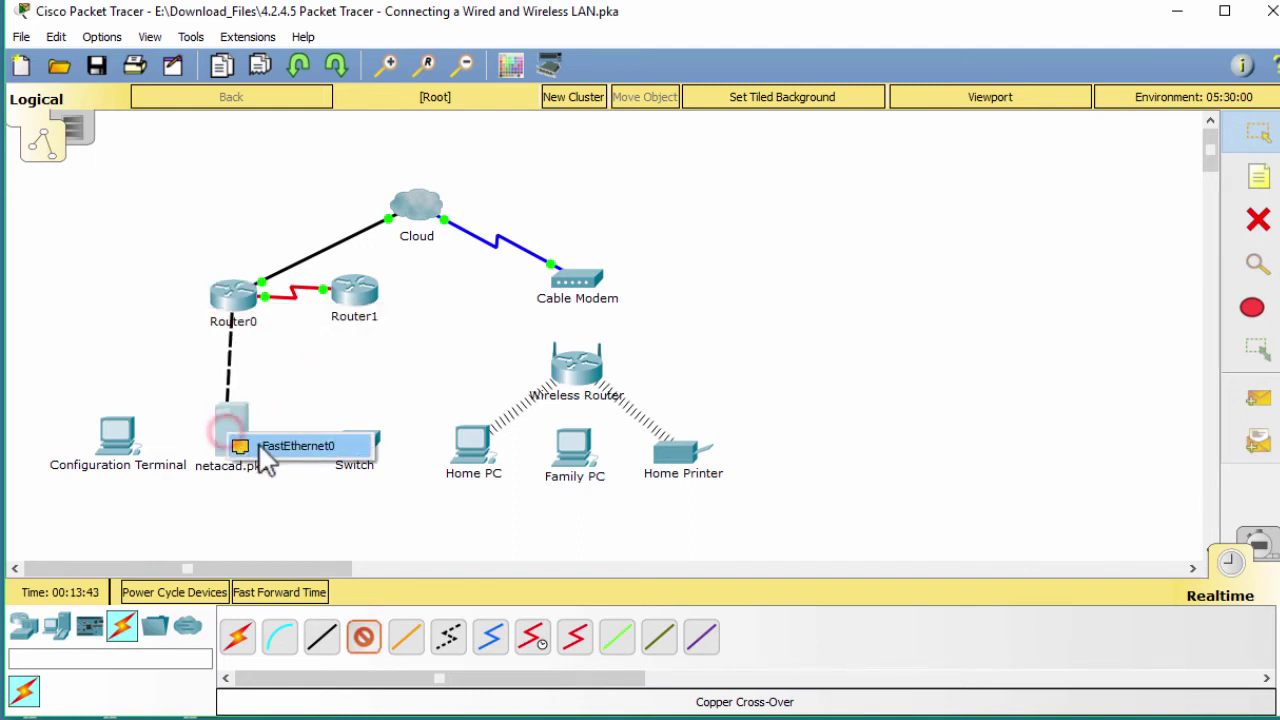
pyautogui.click(266, 455)
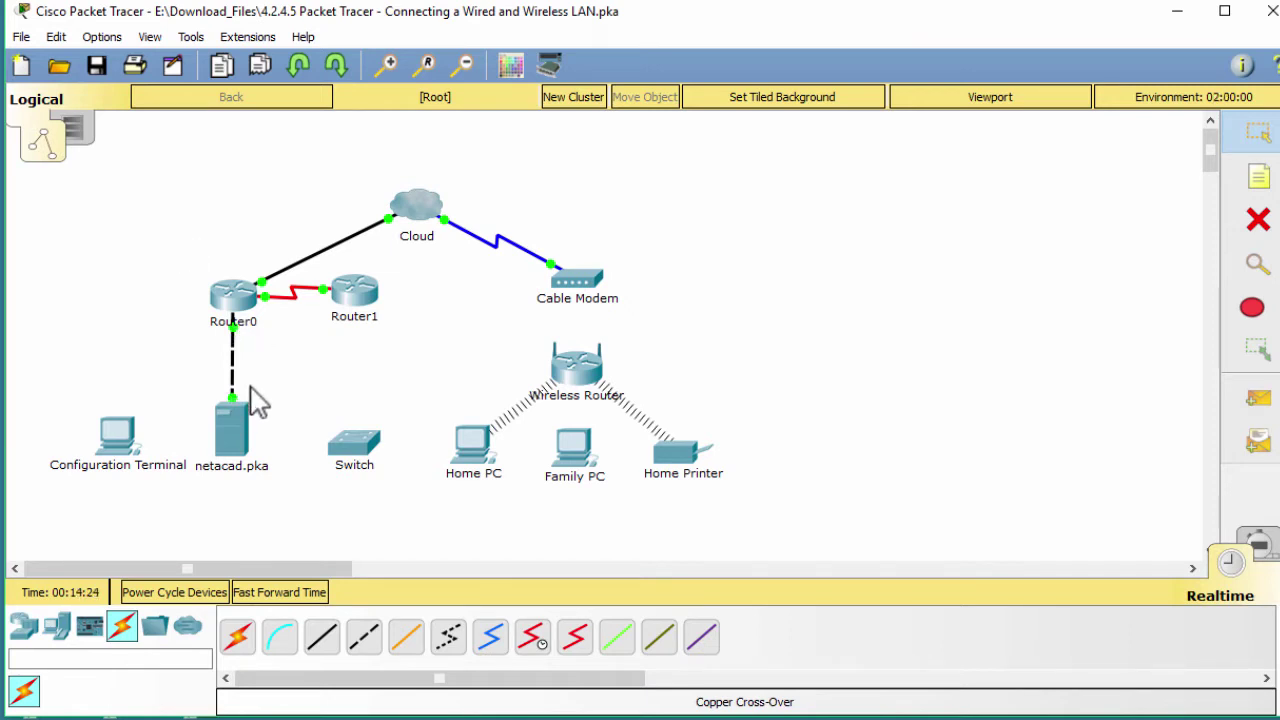
# Connect the Configuration Terminal's RS 232 port to Router0's Console port with a console cable.
pyautogui.click(283, 645)
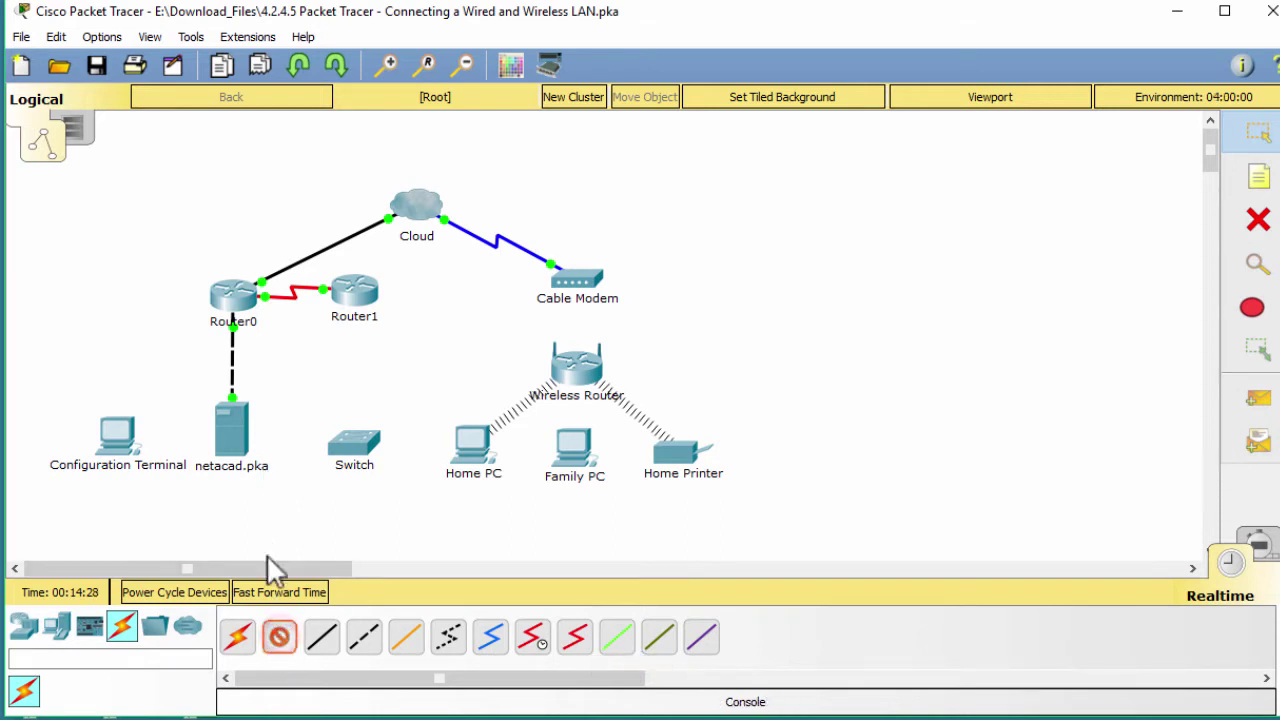
pyautogui.click(117, 438)
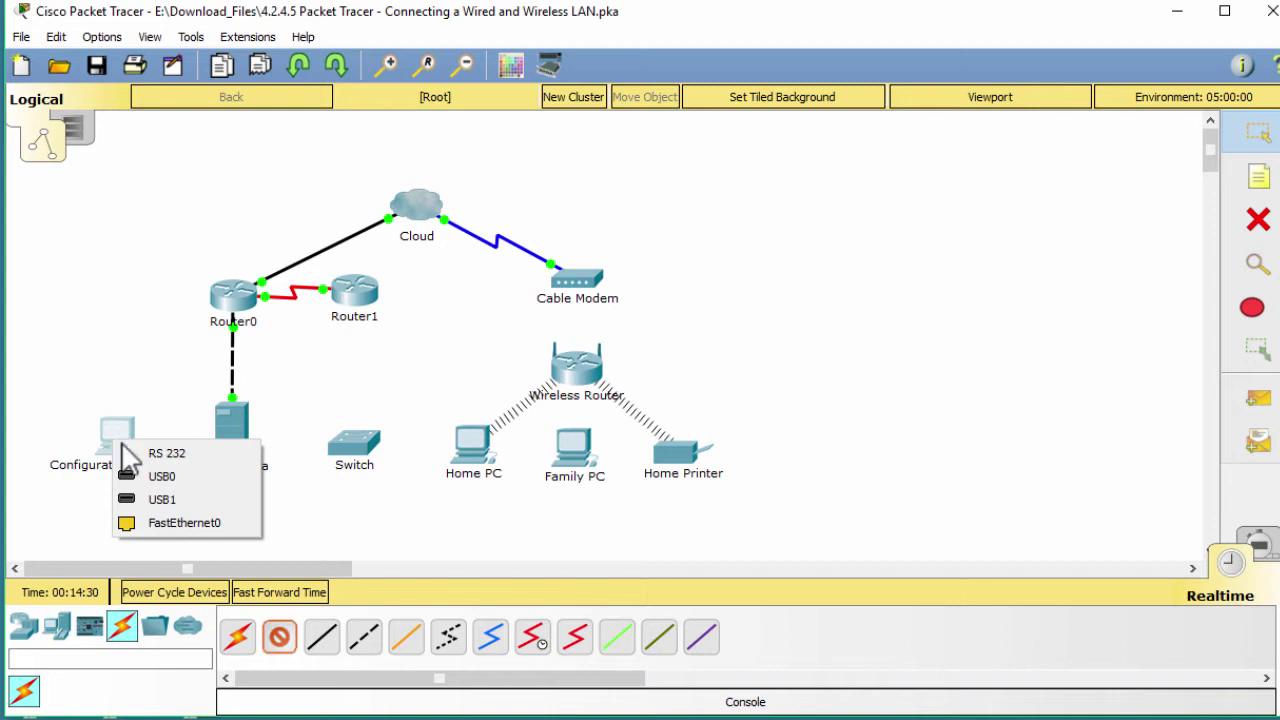
pyautogui.click(205, 455)
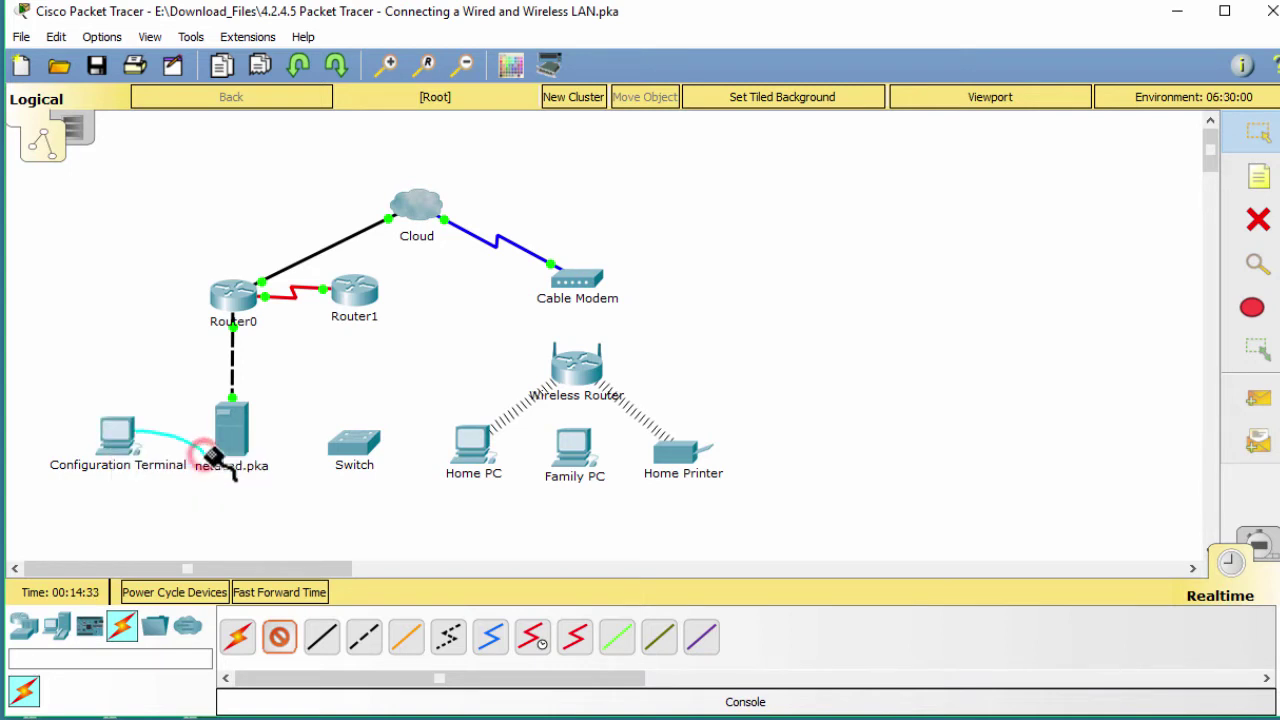
pyautogui.click(232, 296)
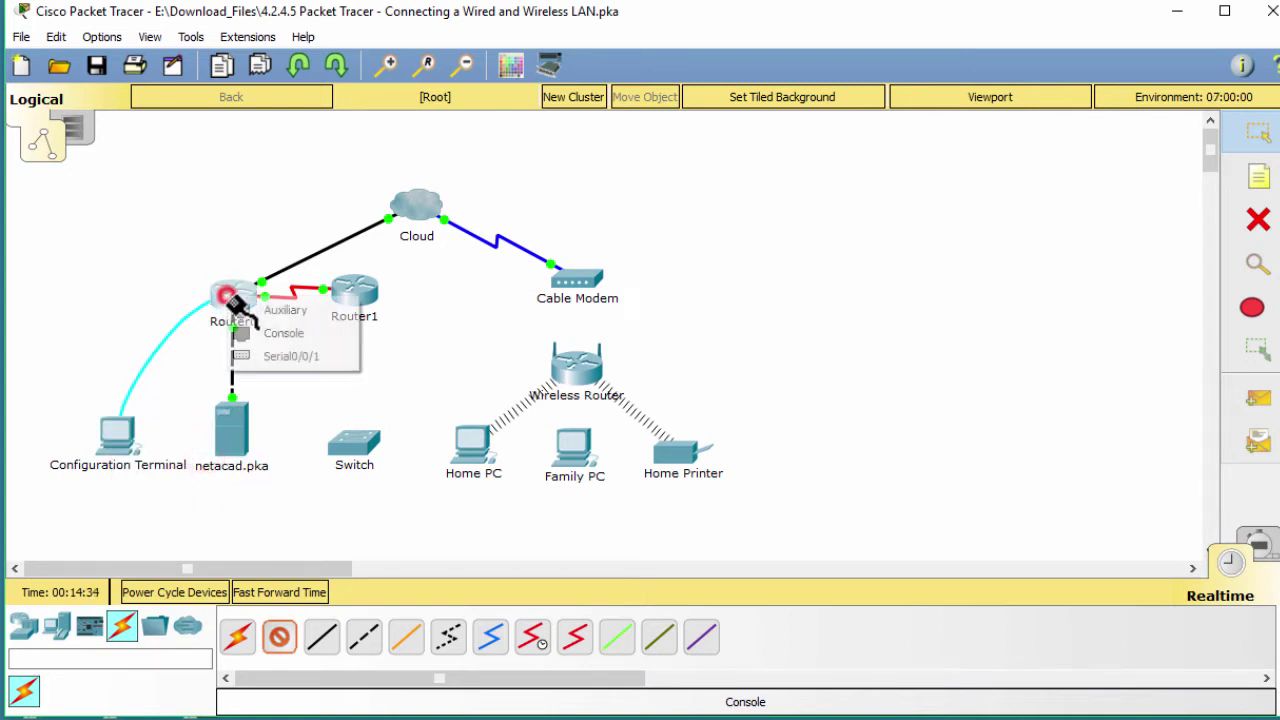
pyautogui.click(321, 336)
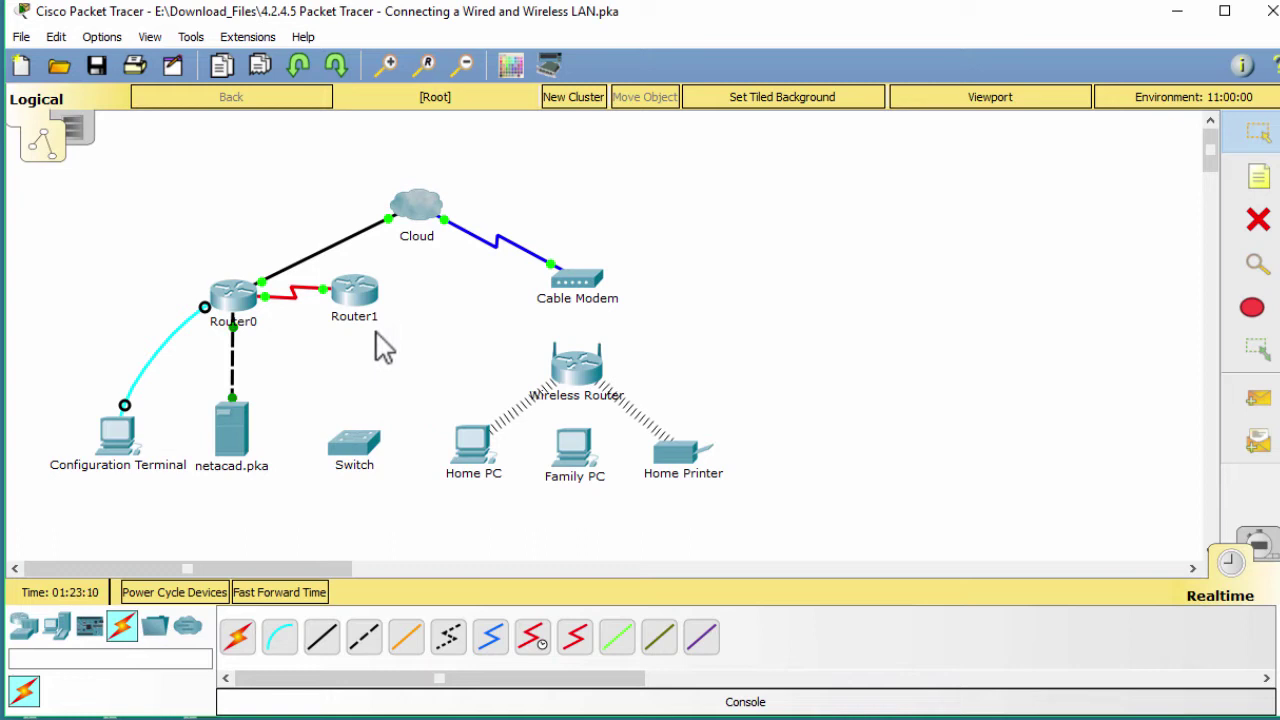
pyautogui.click(325, 640)
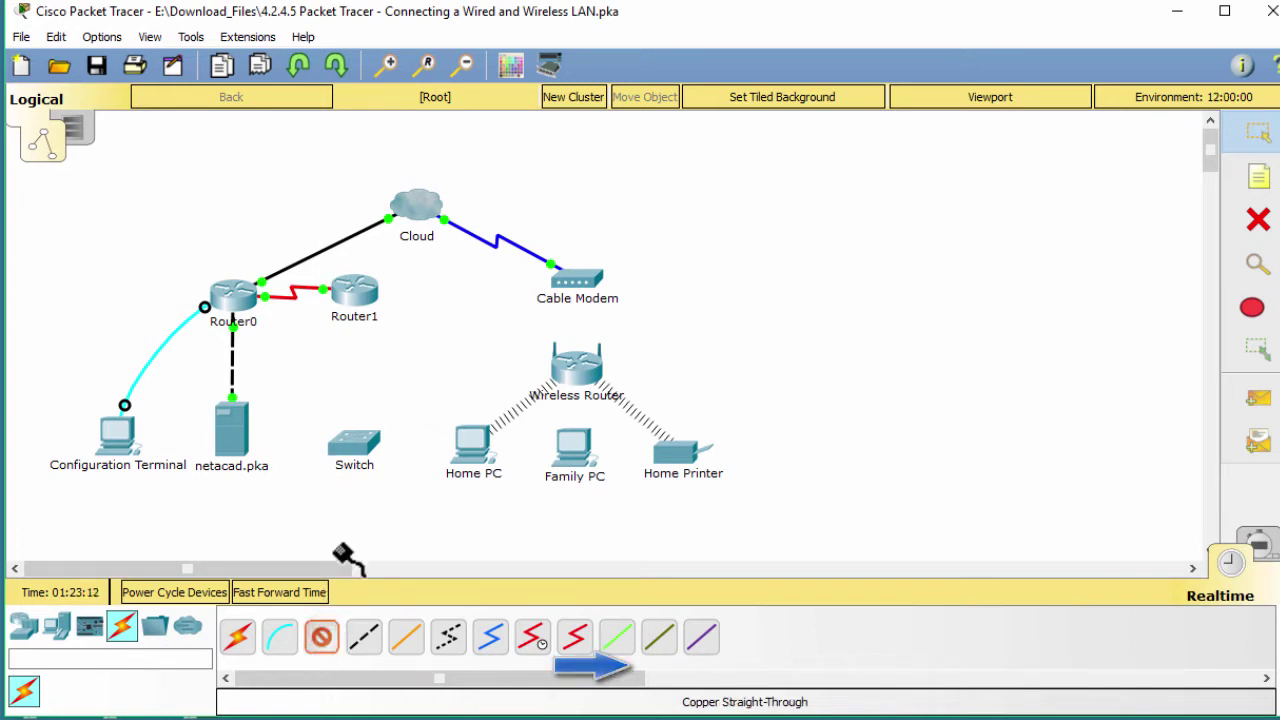
pyautogui.click(352, 302)
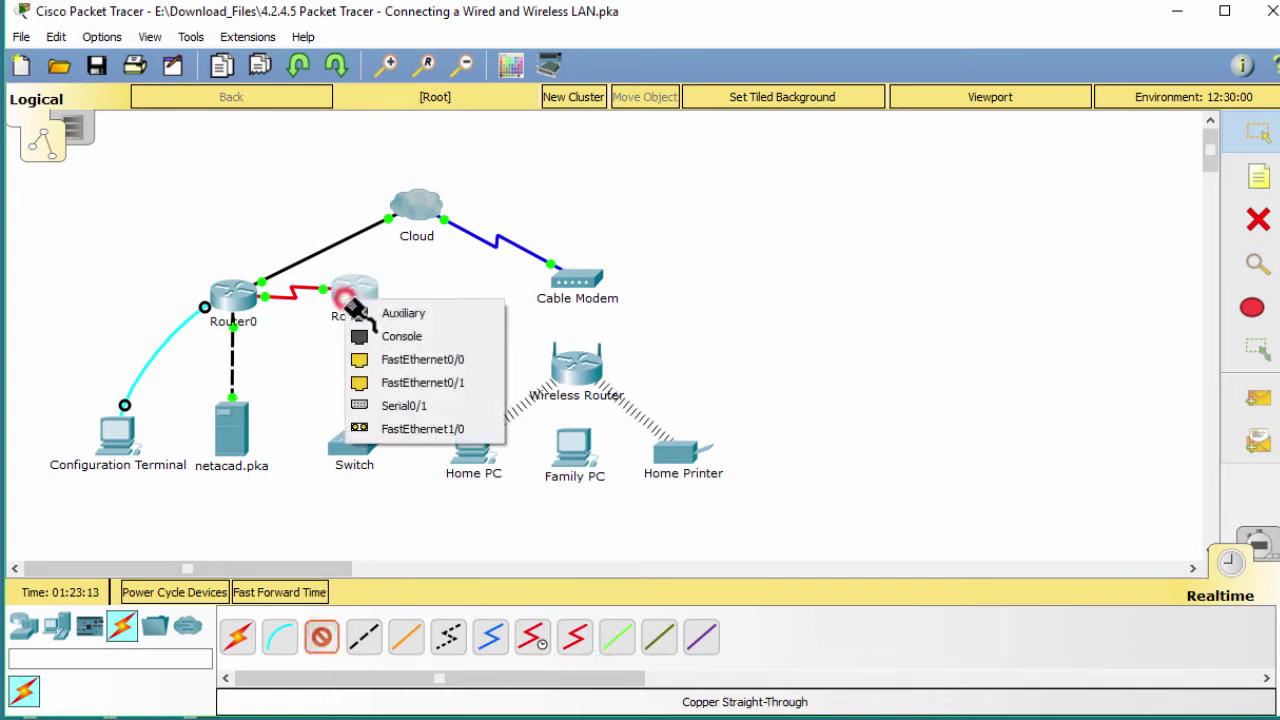
pyautogui.click(391, 361)
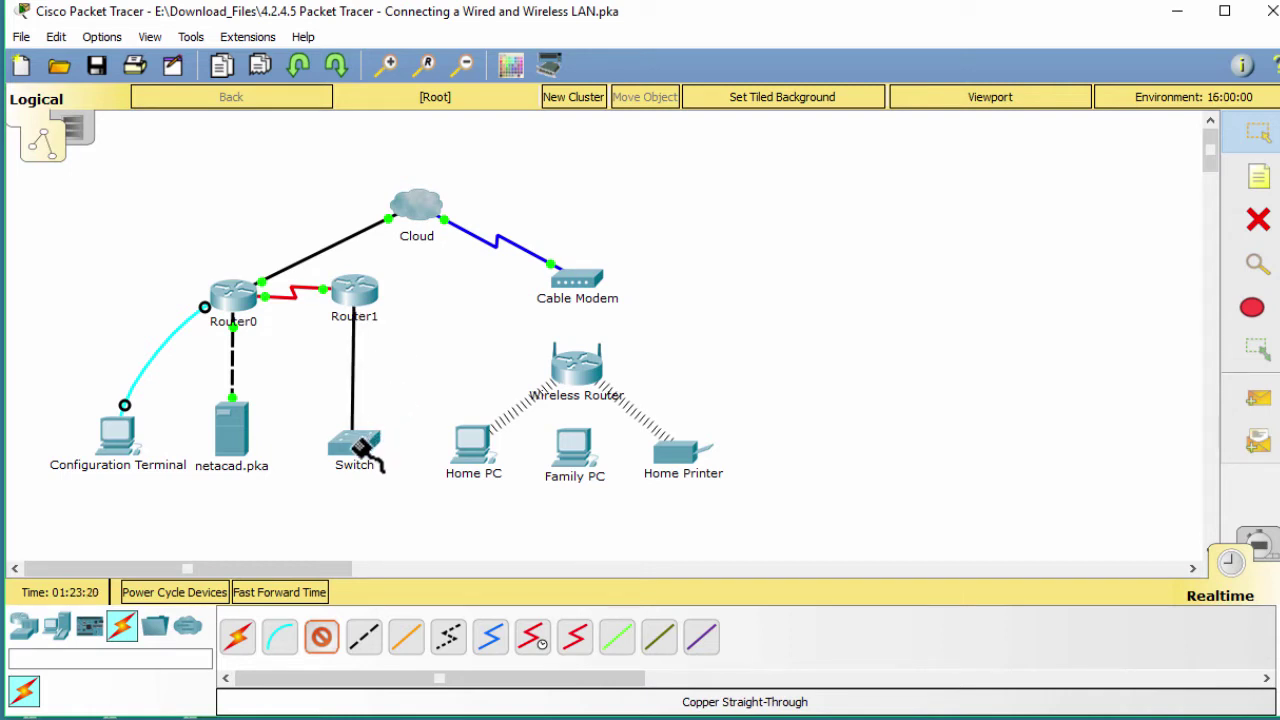
pyautogui.press('Escape')
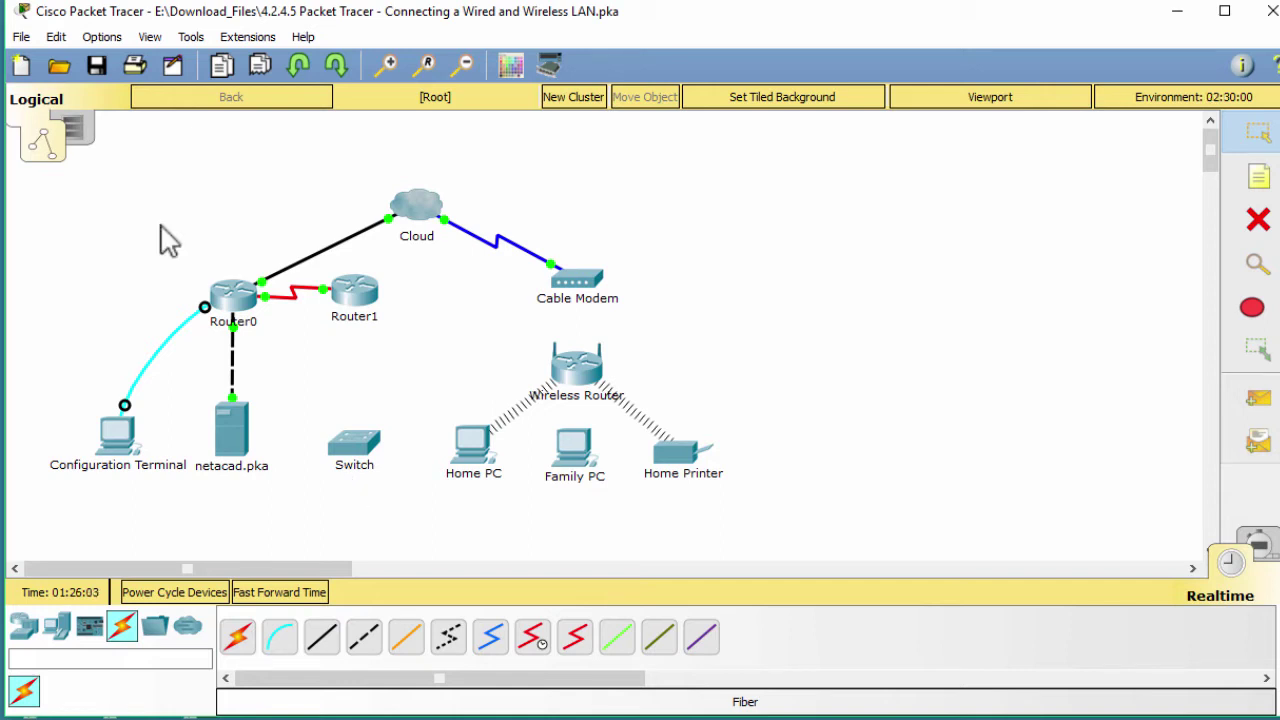
# Fiber-link Router1 FastEthernet1/0 to Switch FastEthernet0/1, then fast-forward time so it comes up.
pyautogui.click(408, 640)
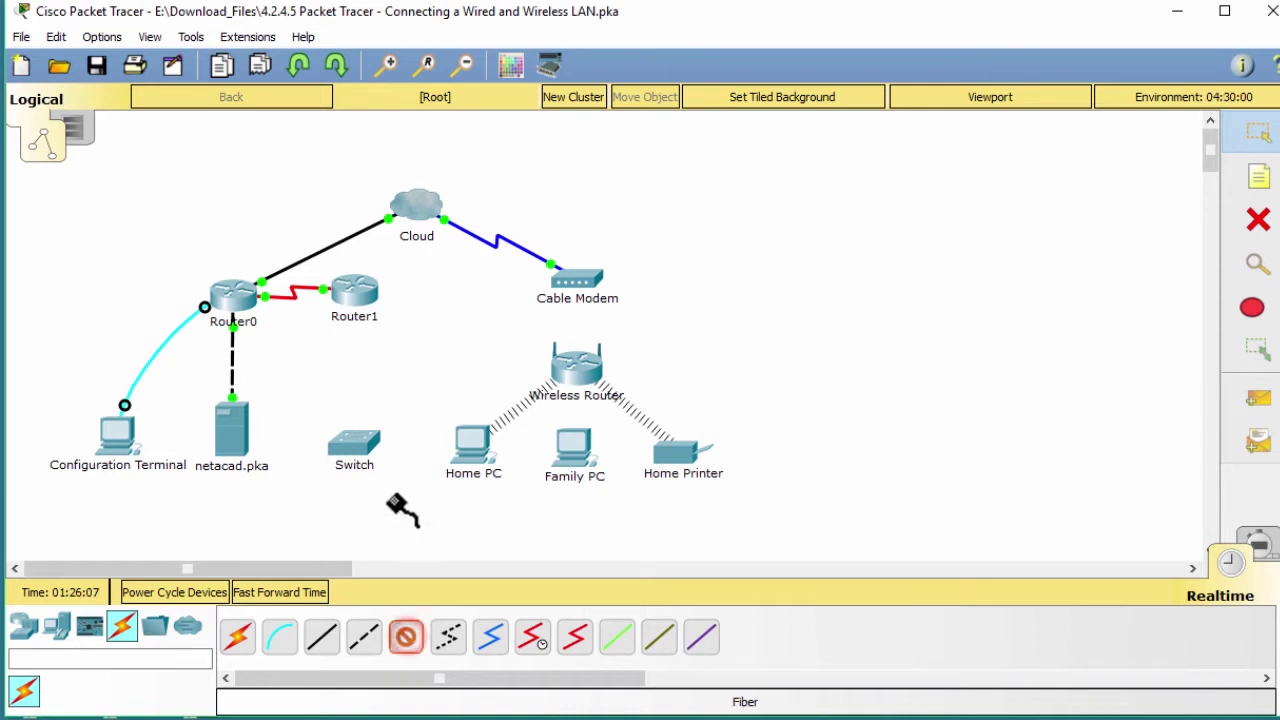
pyautogui.click(365, 298)
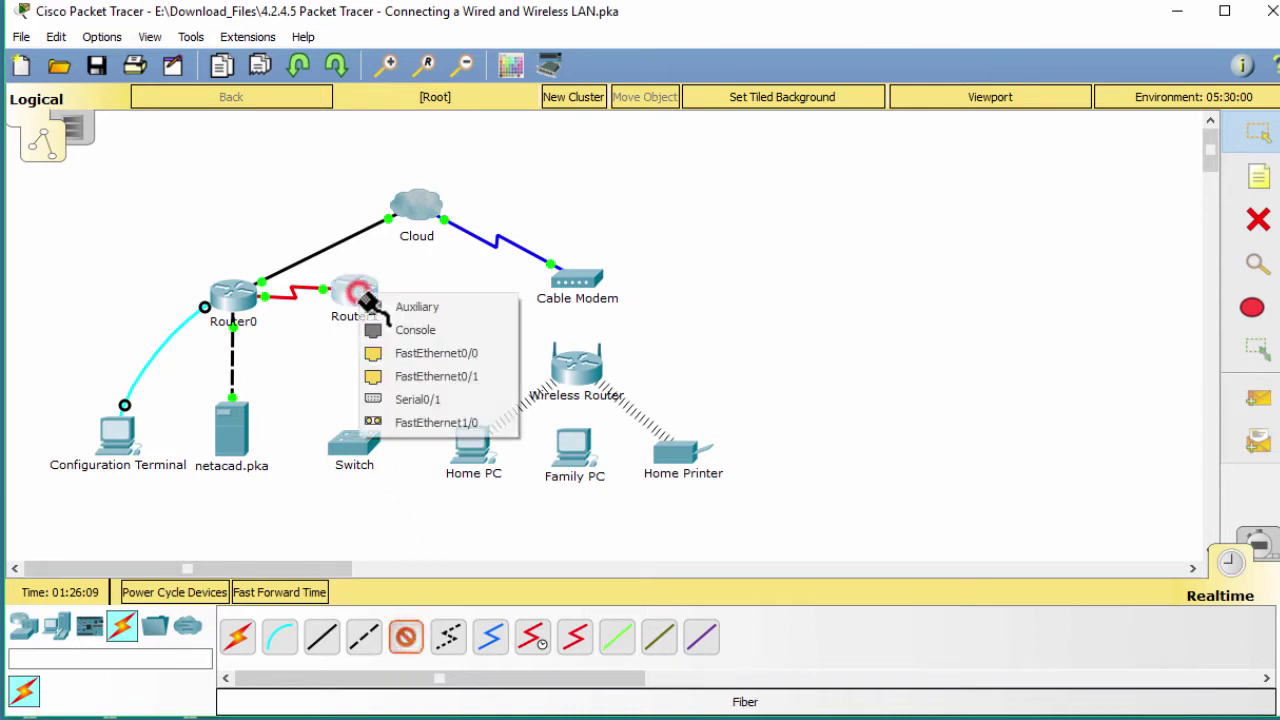
pyautogui.click(407, 424)
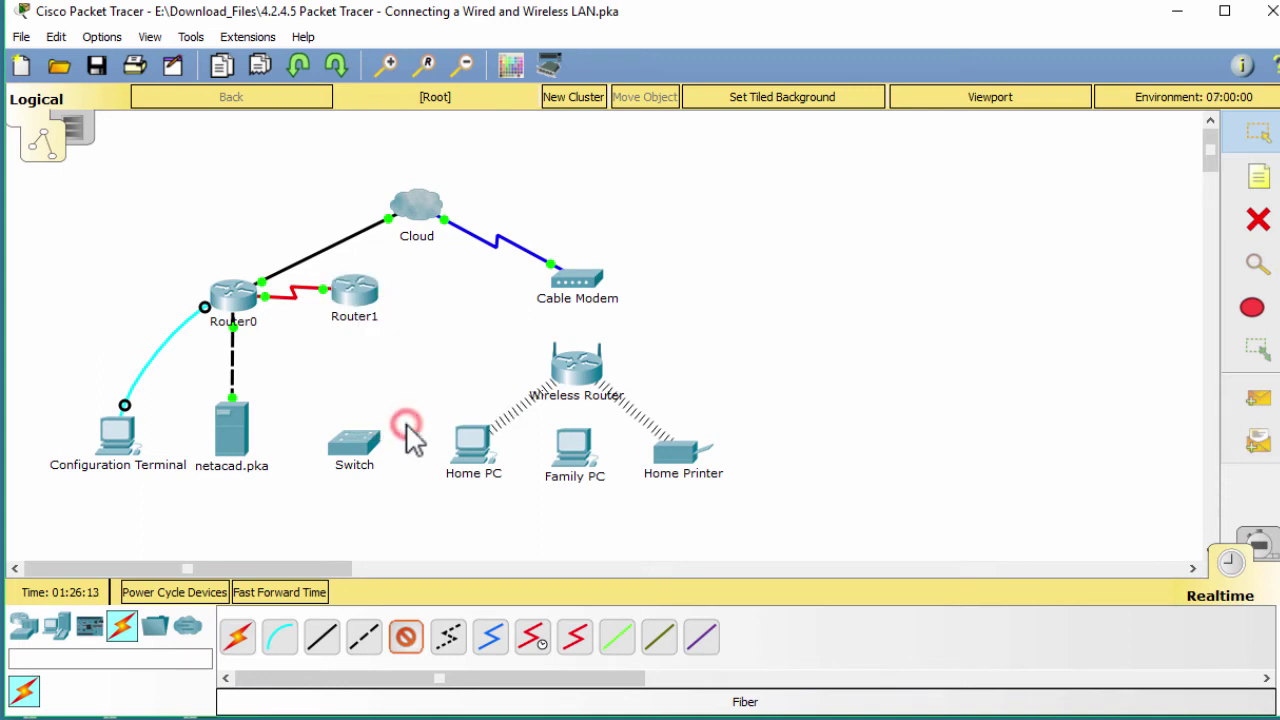
pyautogui.click(362, 452)
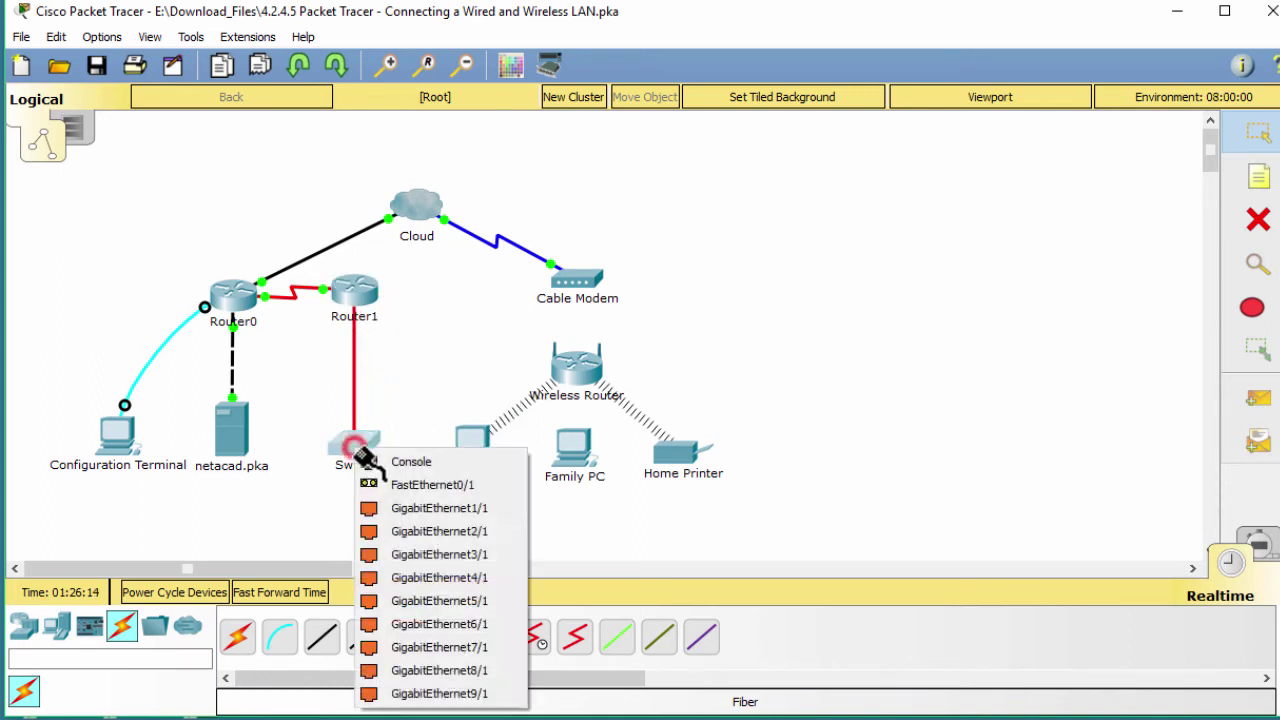
pyautogui.click(409, 486)
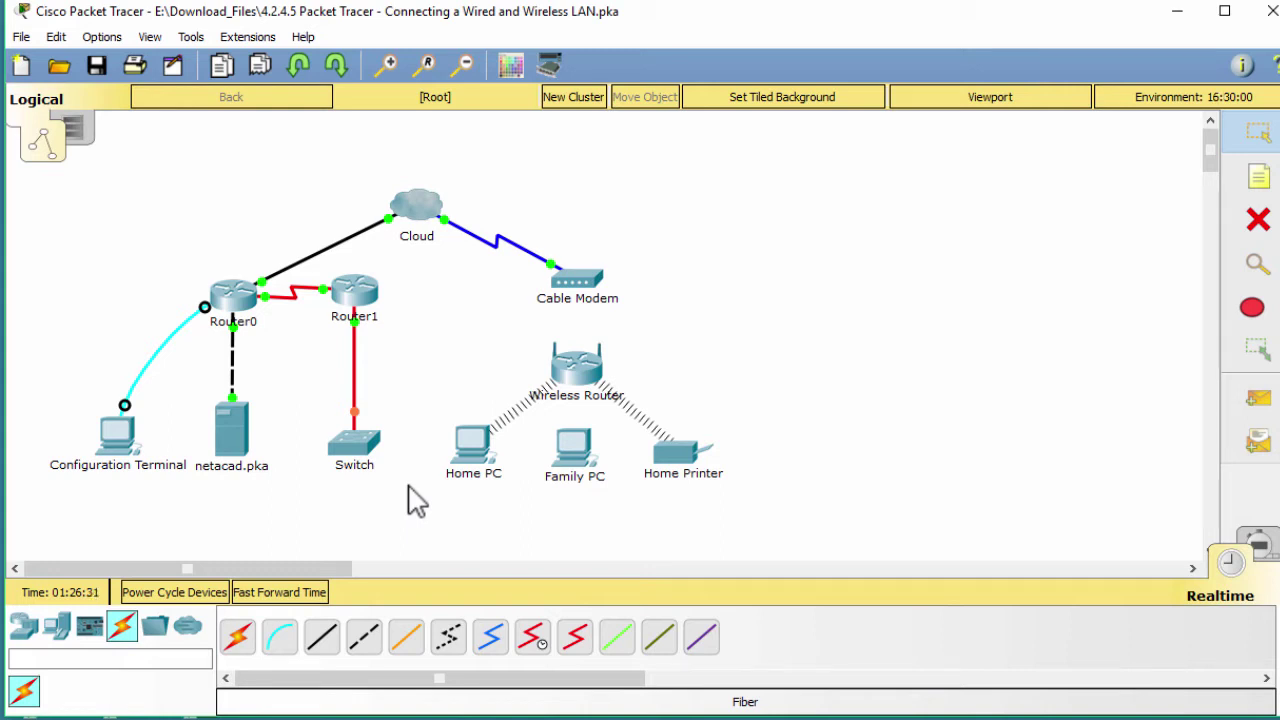
pyautogui.click(285, 594)
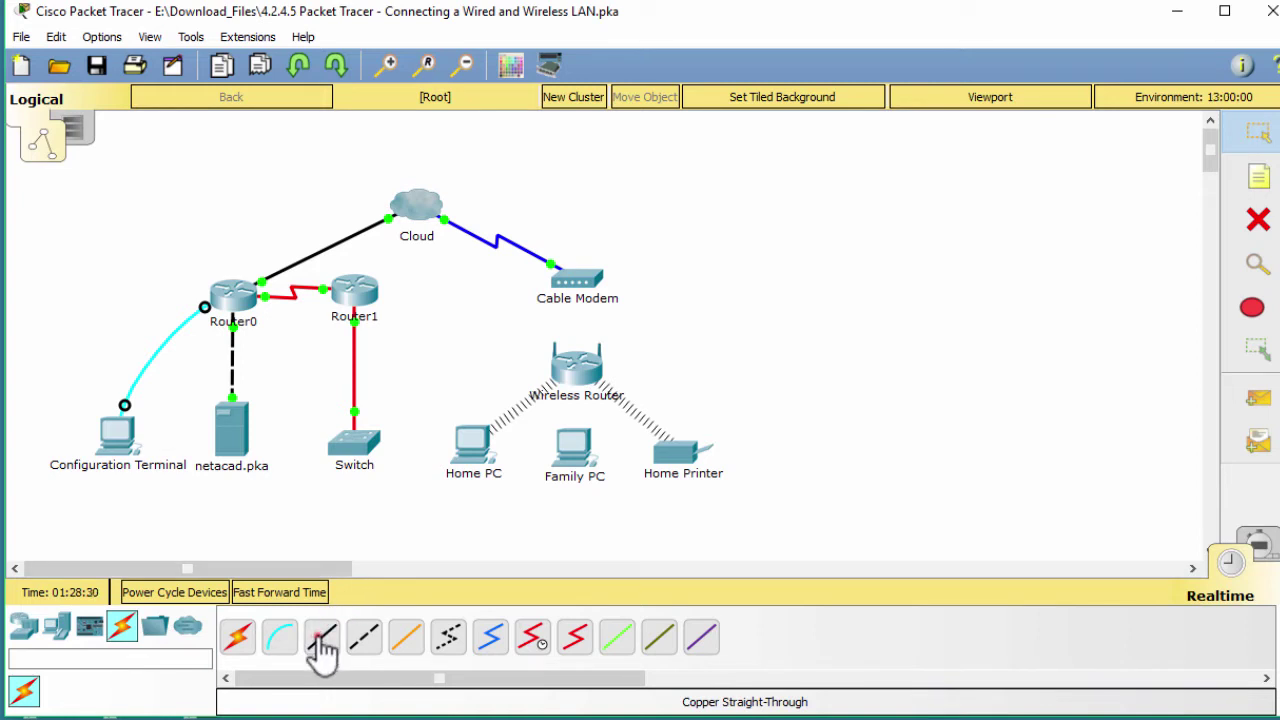
# Connect Cable Modem Port 1 to the Wireless Router's Internet port with copper straight-through.
pyautogui.click(322, 648)
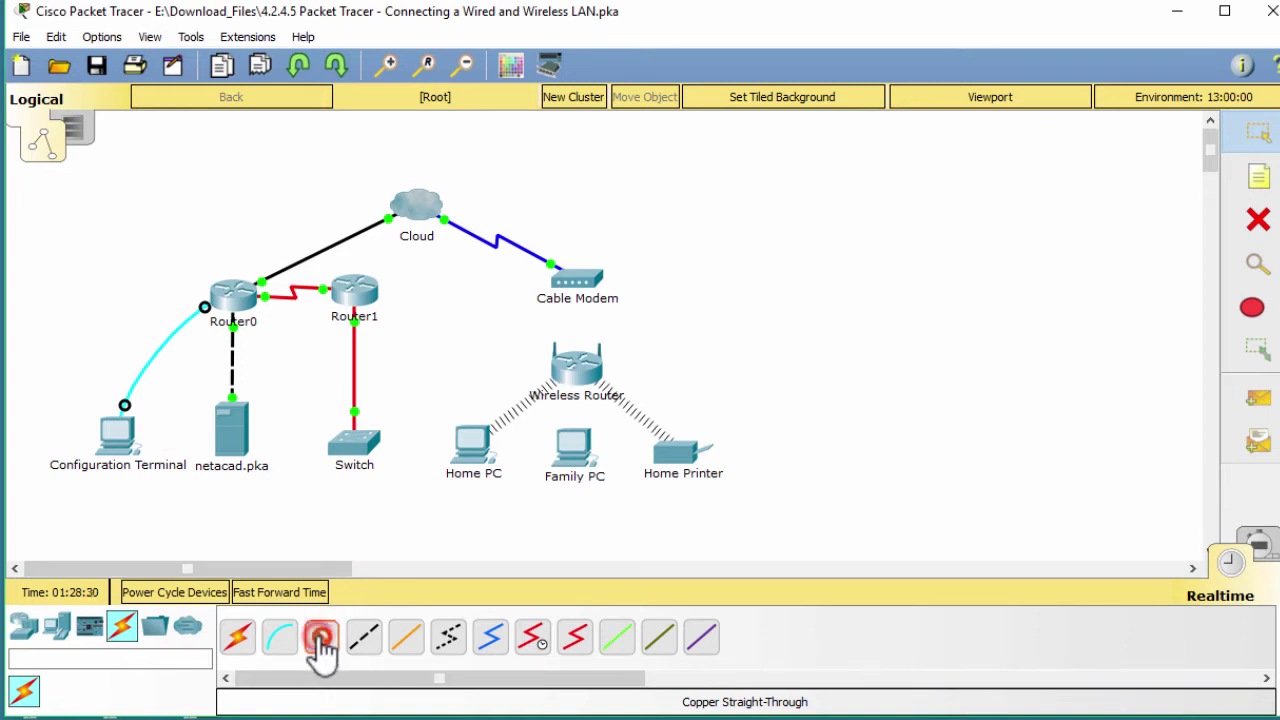
pyautogui.click(570, 290)
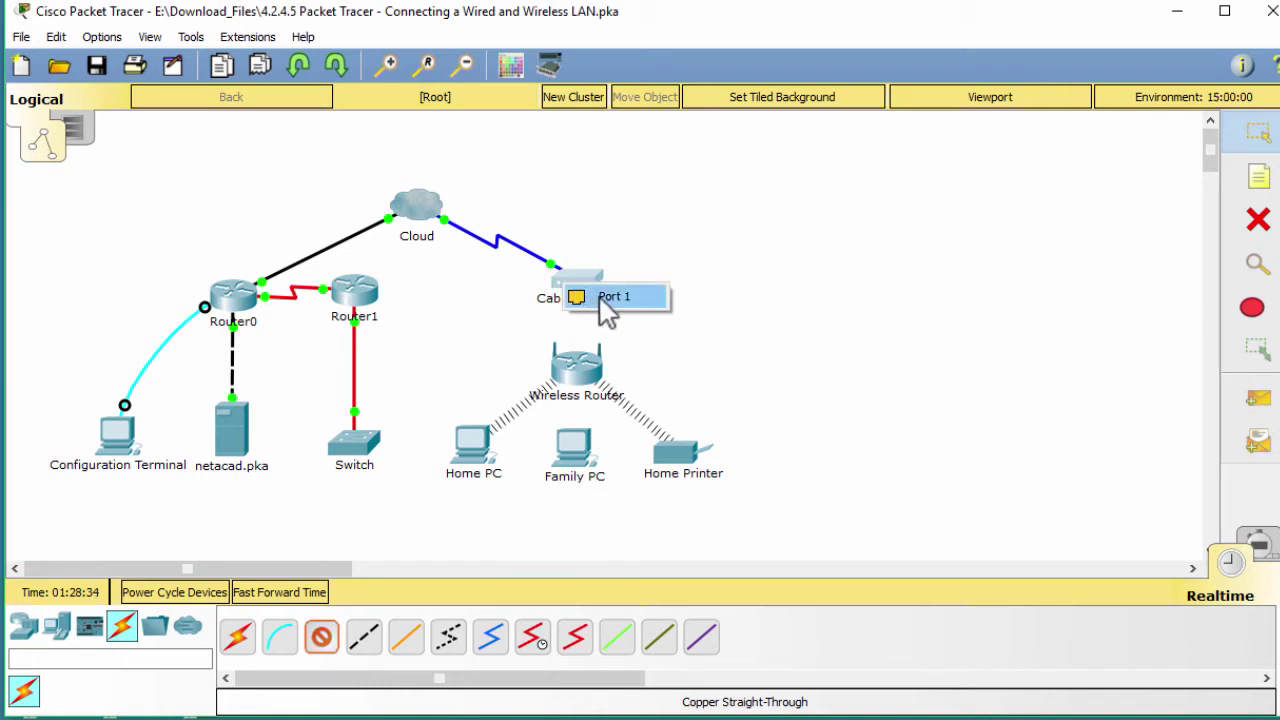
pyautogui.click(605, 297)
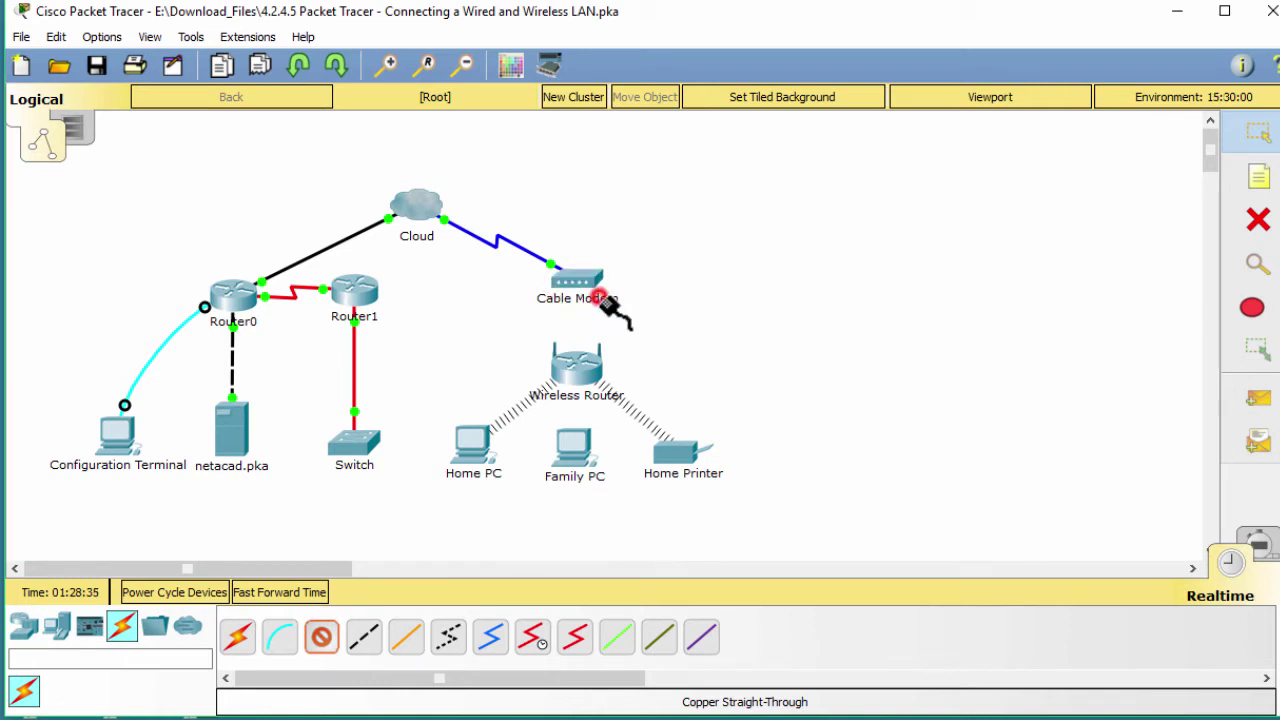
pyautogui.click(580, 368)
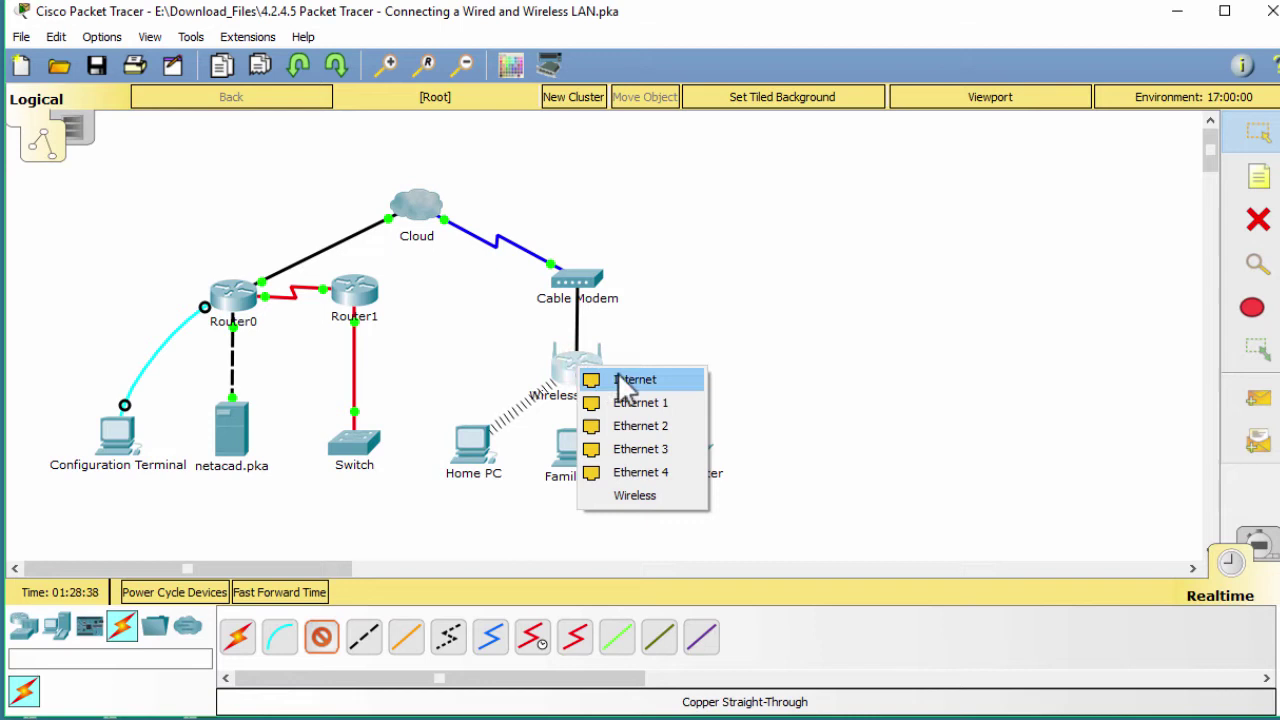
pyautogui.click(648, 380)
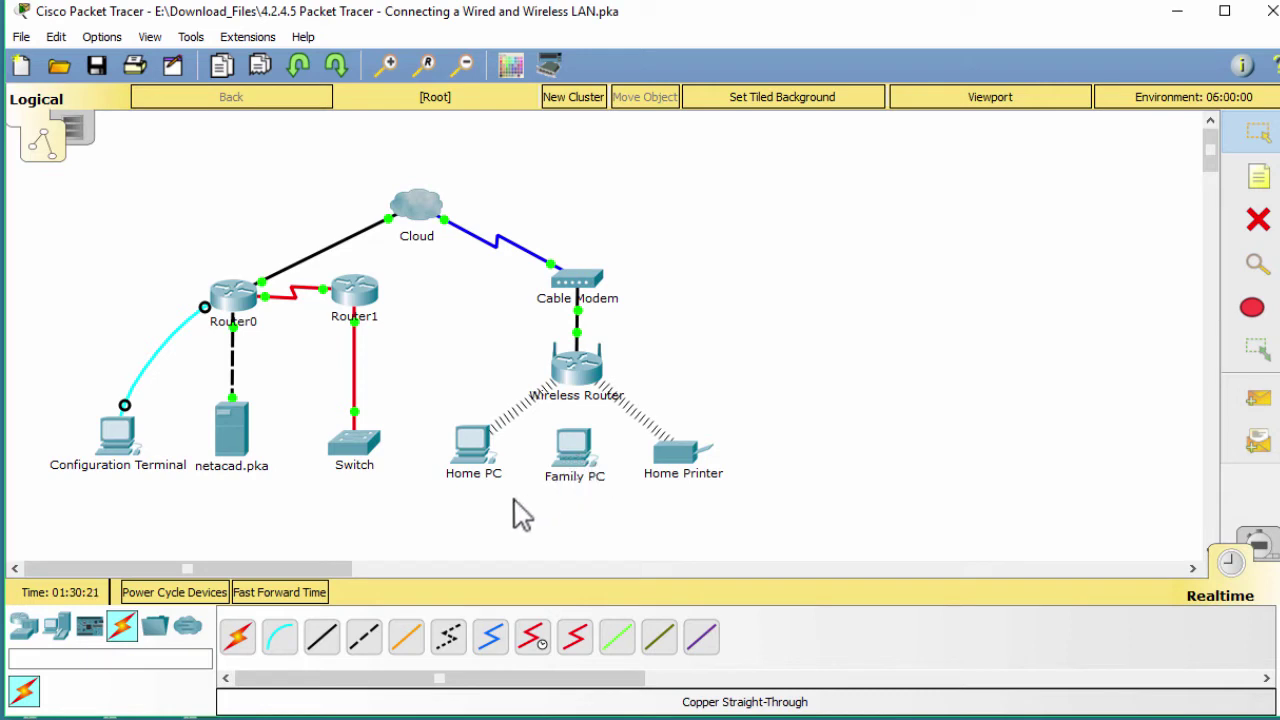
# Cable Wireless Router Ethernet 1 to Family PC FastEthernet0 straight-through, then fast-forward time.
pyautogui.click(323, 638)
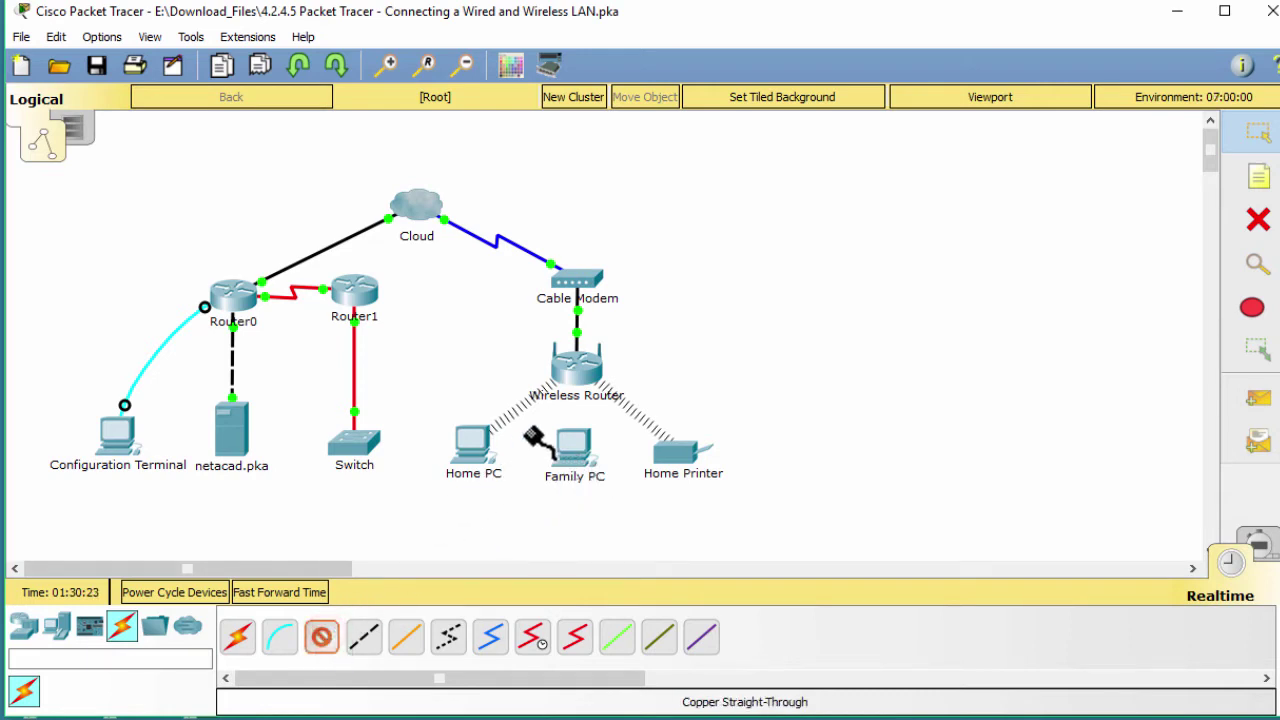
pyautogui.click(573, 377)
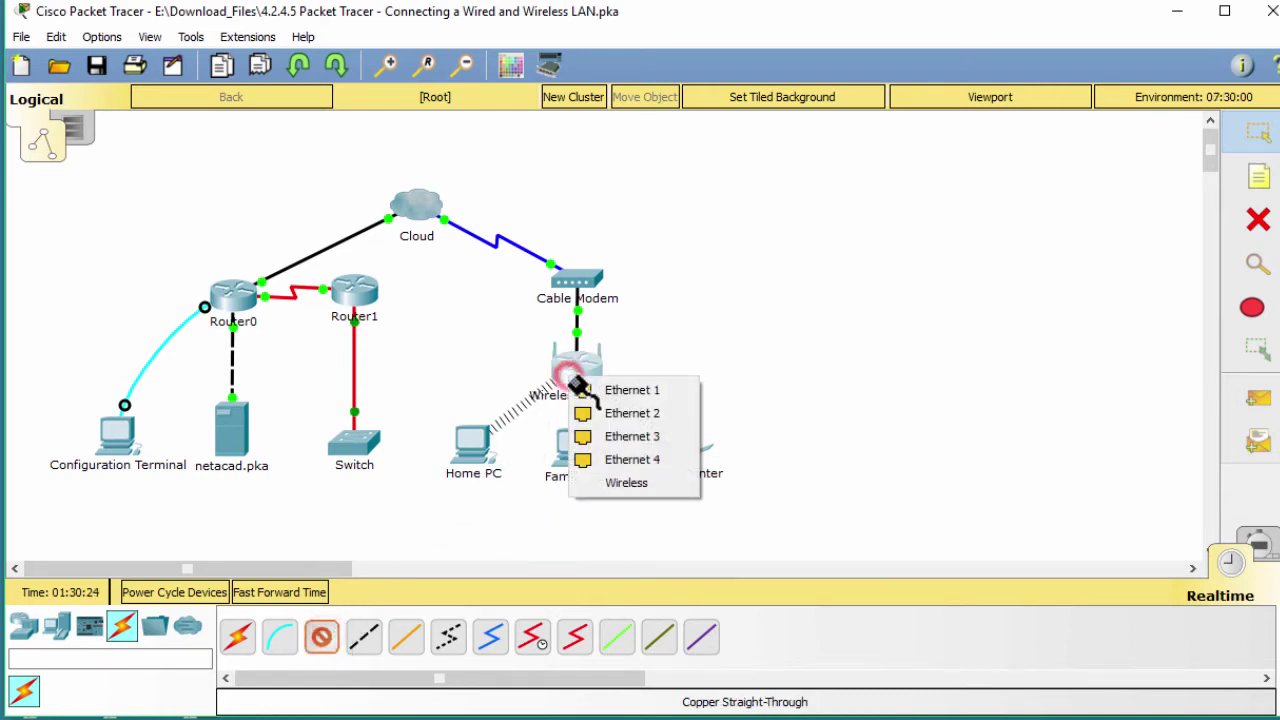
pyautogui.click(640, 390)
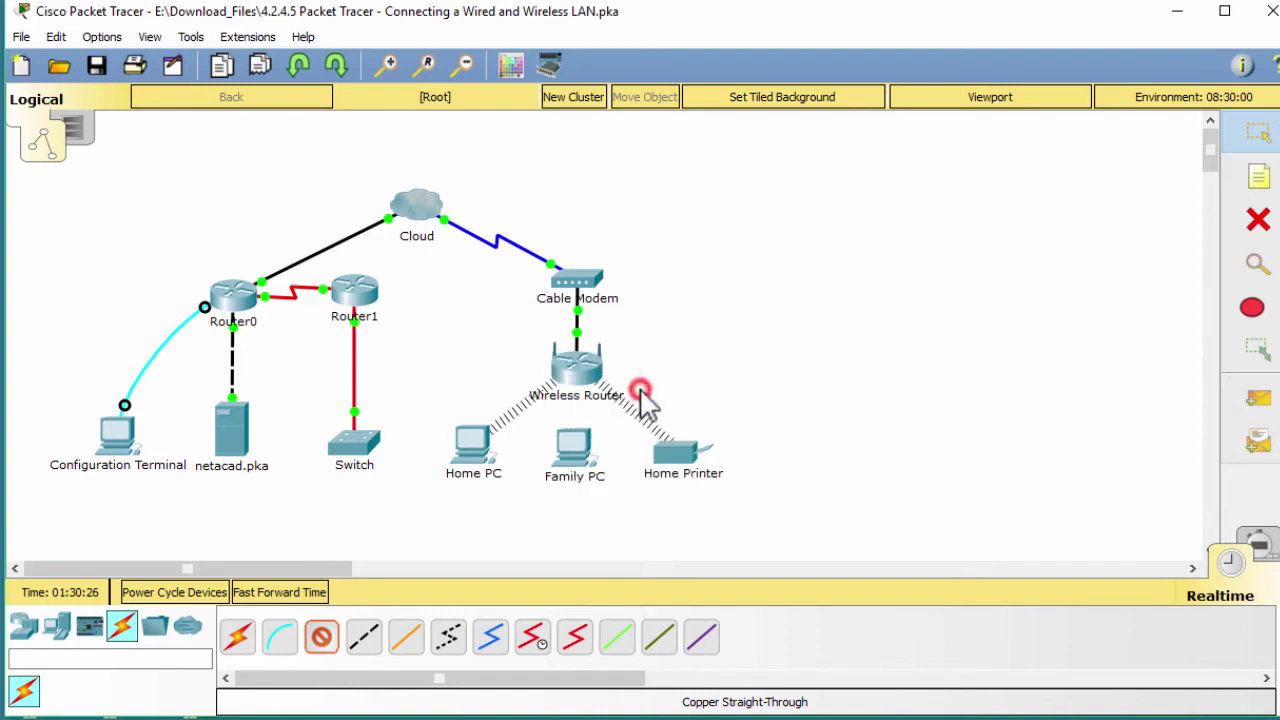
pyautogui.click(580, 461)
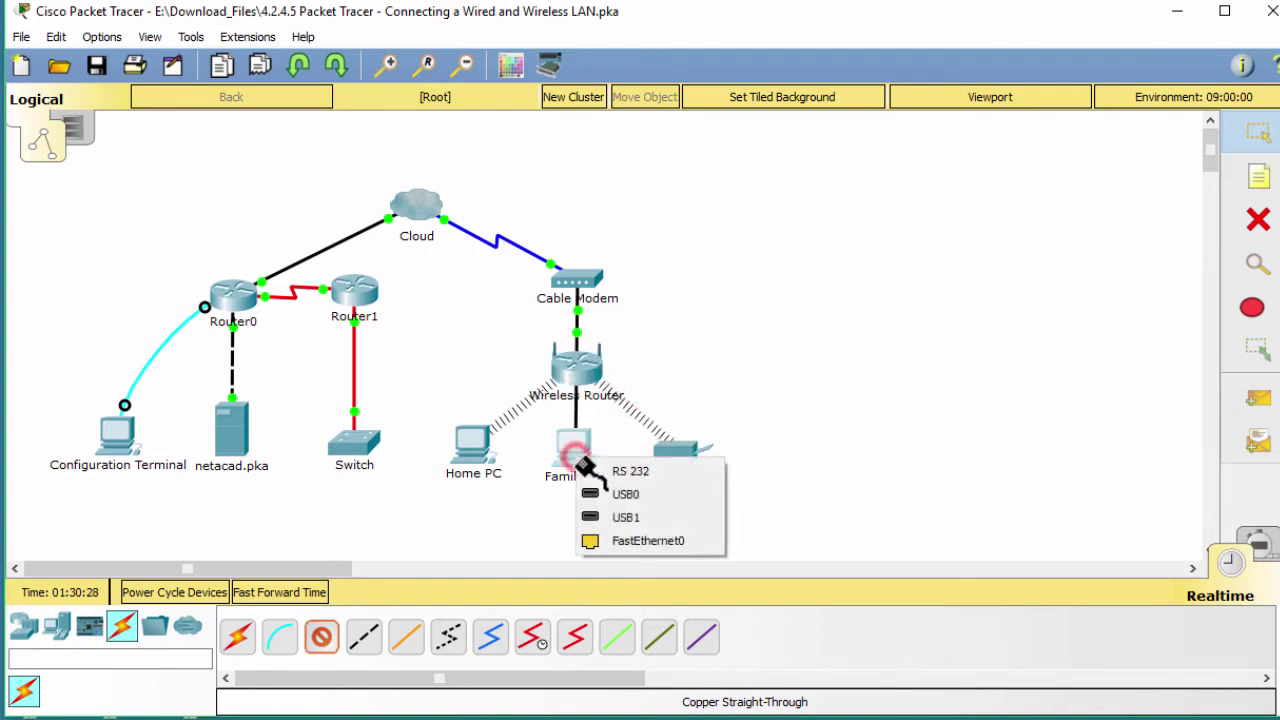
pyautogui.click(650, 545)
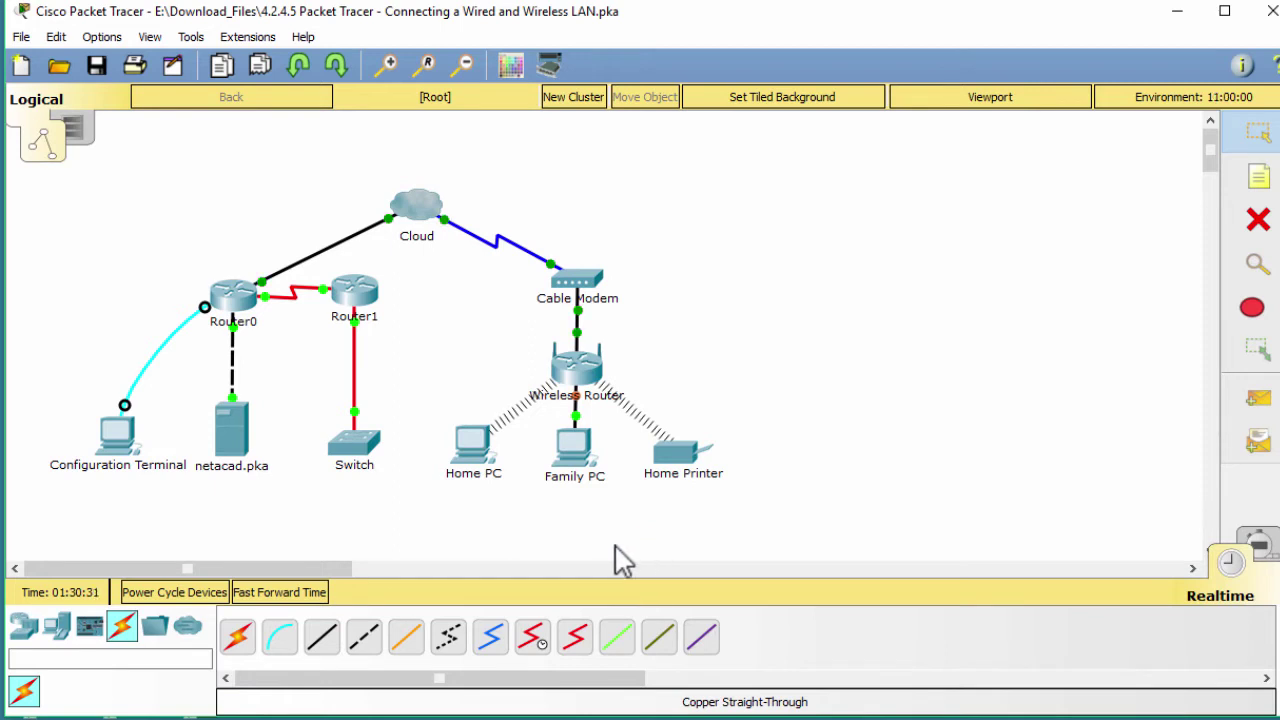
pyautogui.click(318, 594)
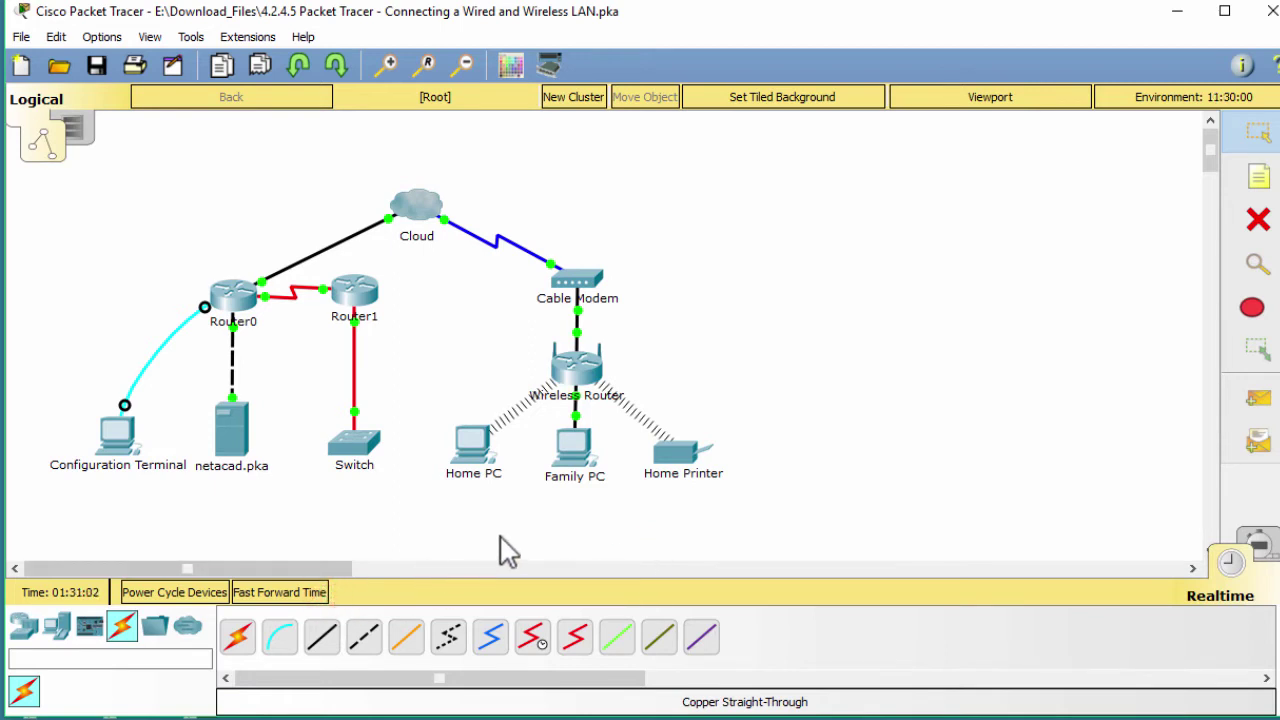
pyautogui.click(501, 537)
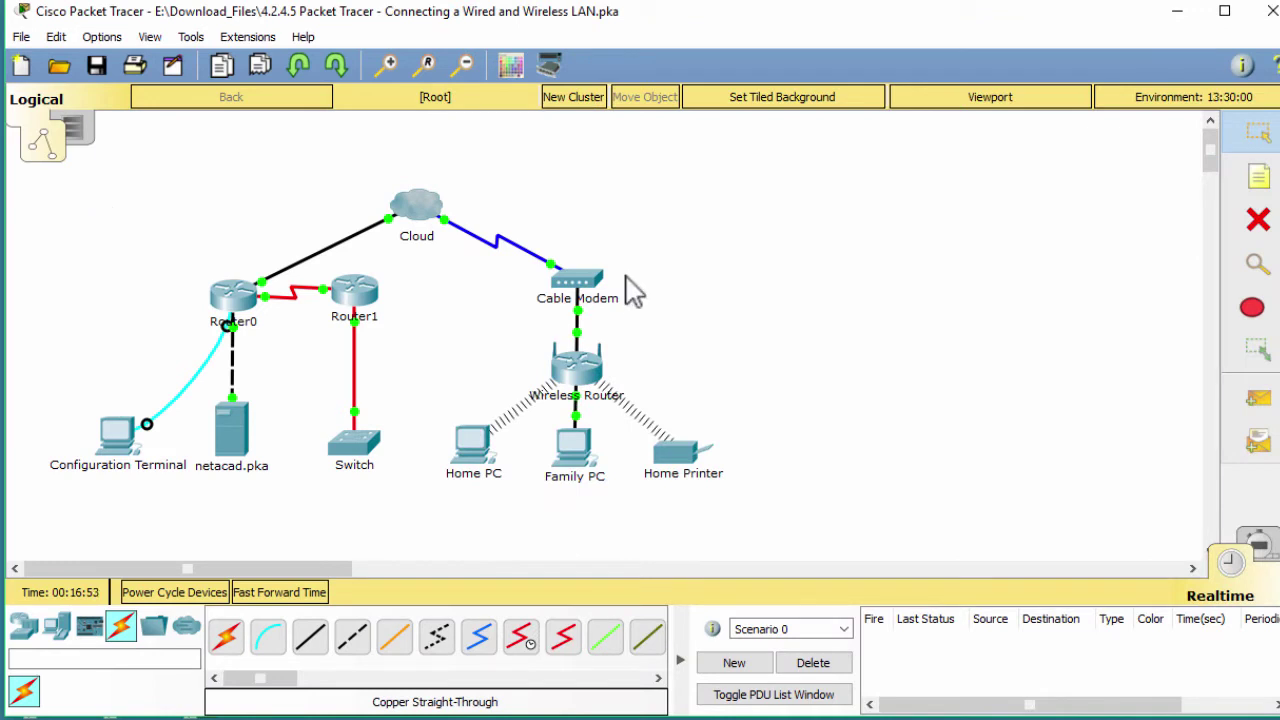
# Ping netacad.pka (10.0.0.254) from Family PC's command prompt with 0% loss, then return to topology.
pyautogui.click(580, 453)
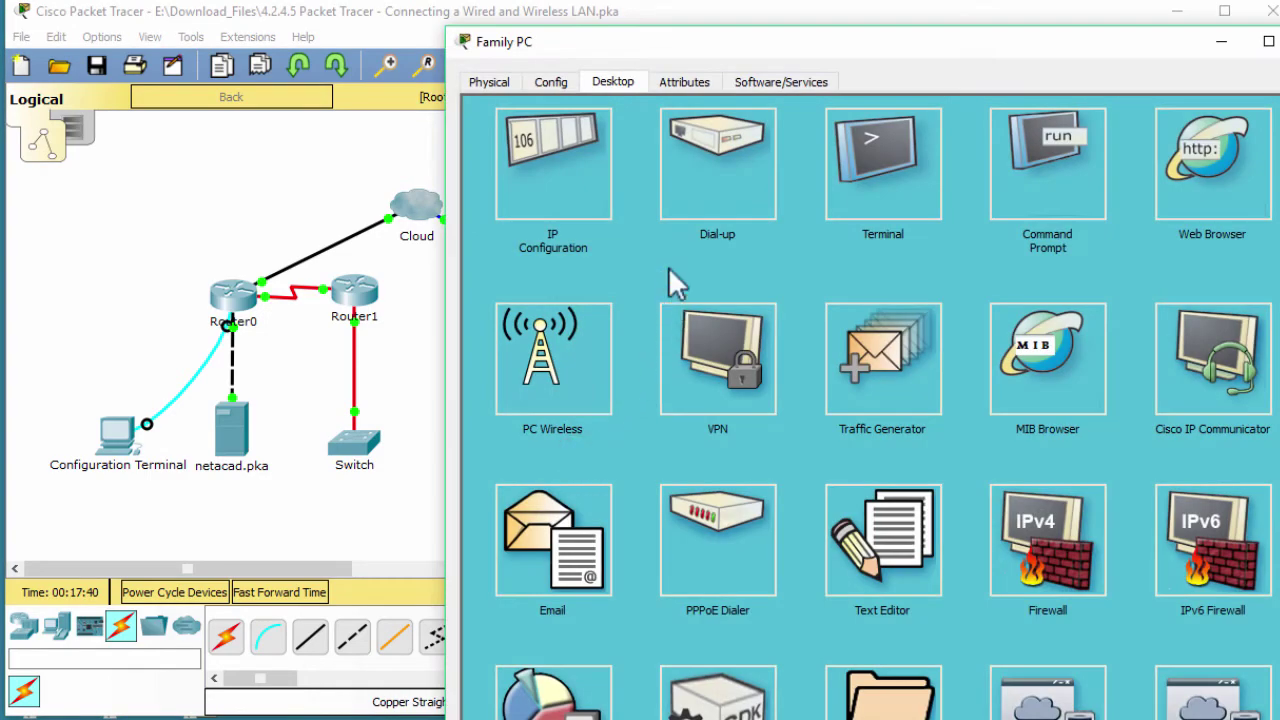
pyautogui.click(1050, 212)
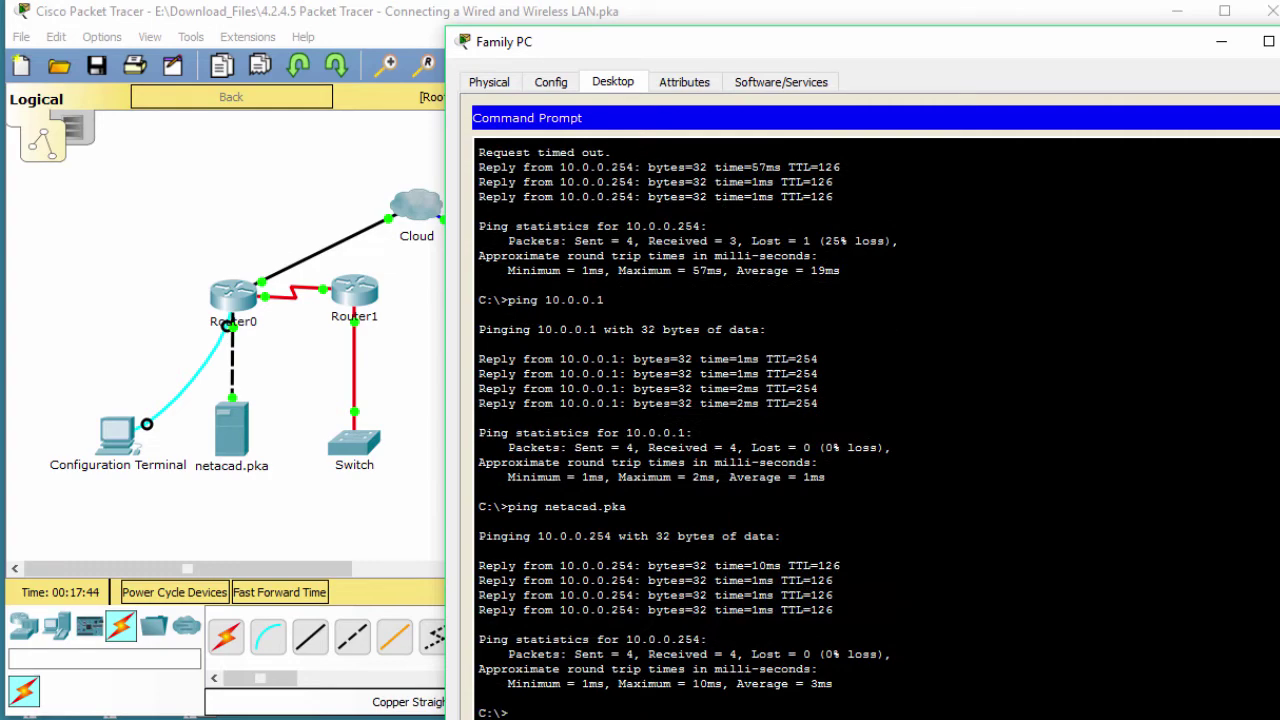
pyautogui.press('Return')
pyautogui.press('Up')
pyautogui.press('Return')
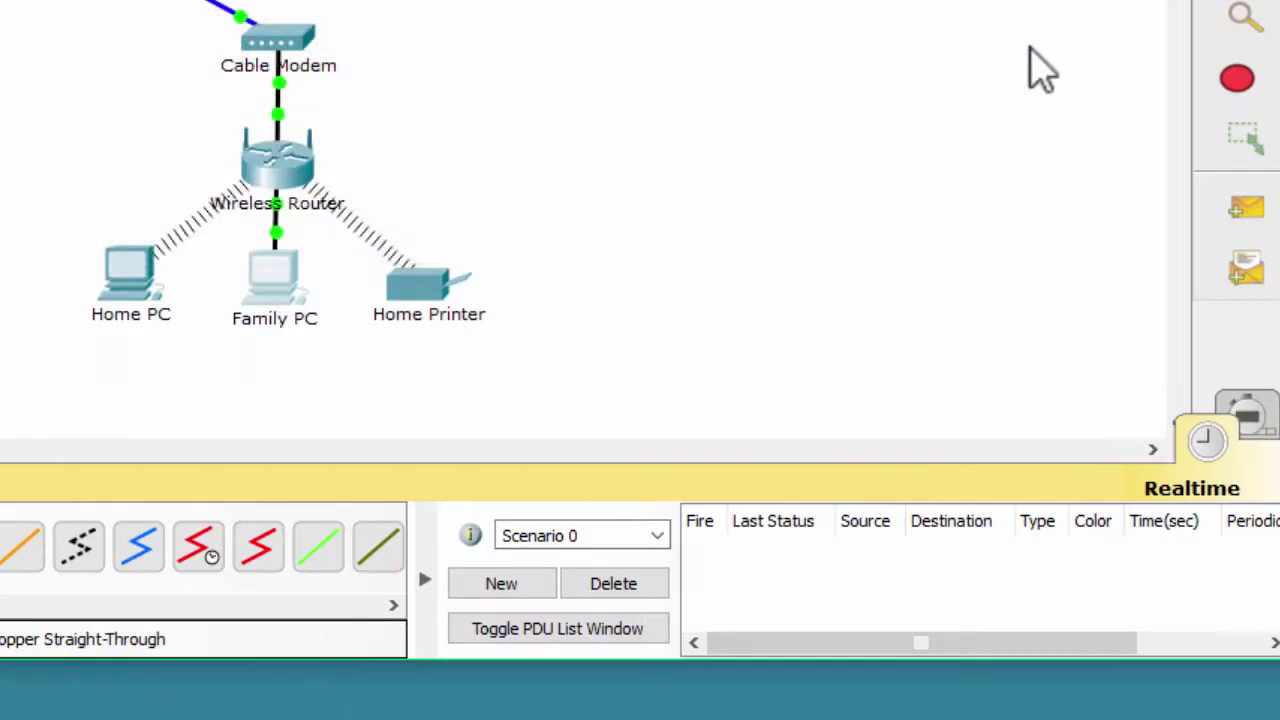
pyautogui.click(971, 149)
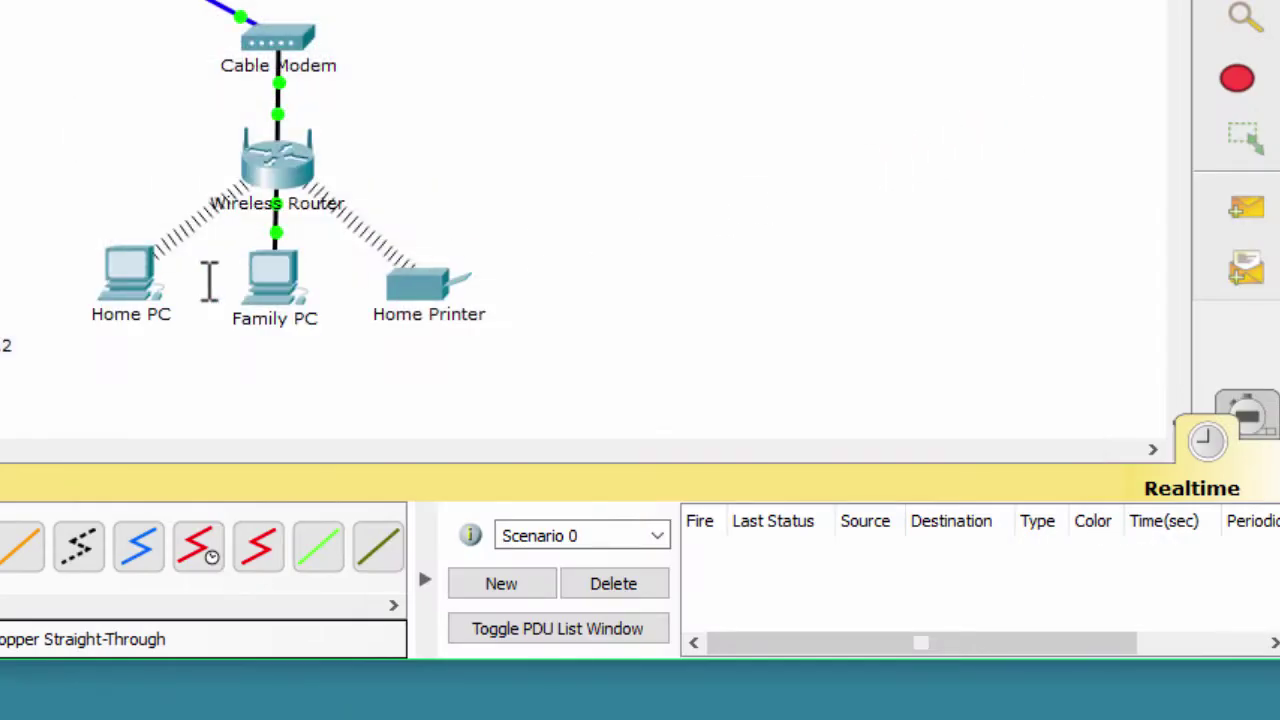
# Ping 172.16.0.2 from Home PC's command prompt (4/4 received), then close its windows.
pyautogui.click(140, 270)
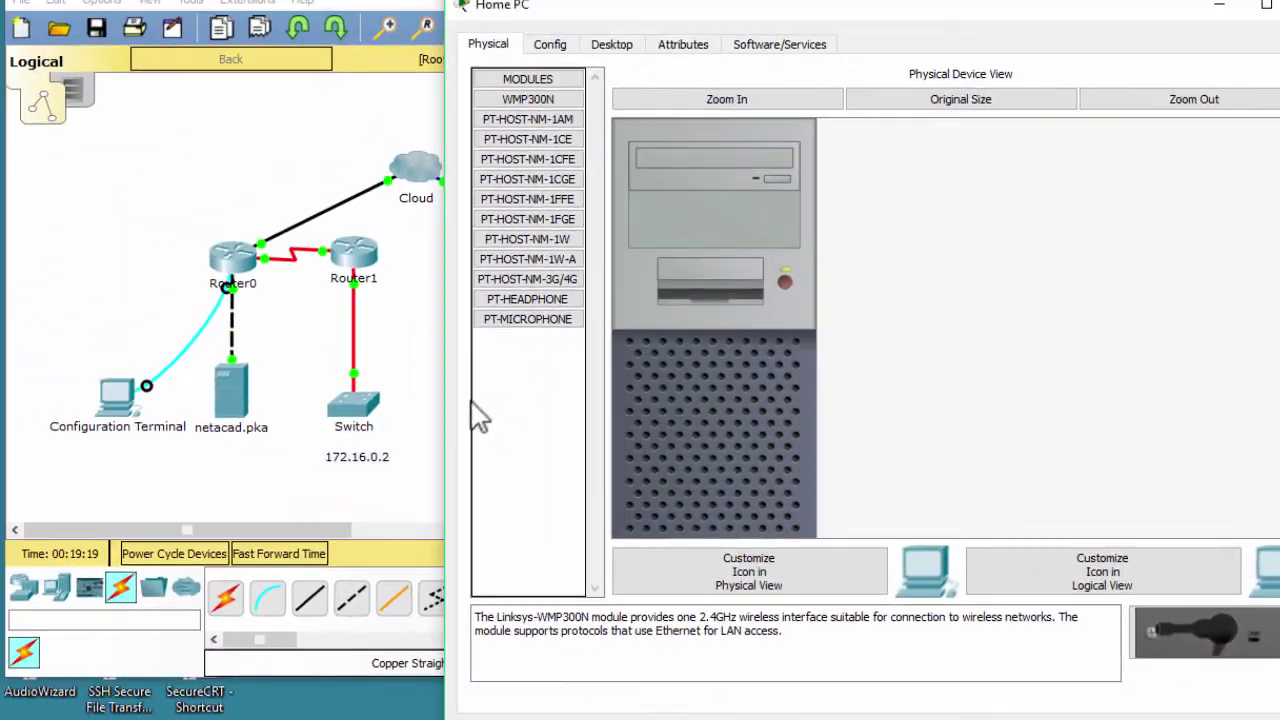
pyautogui.click(612, 44)
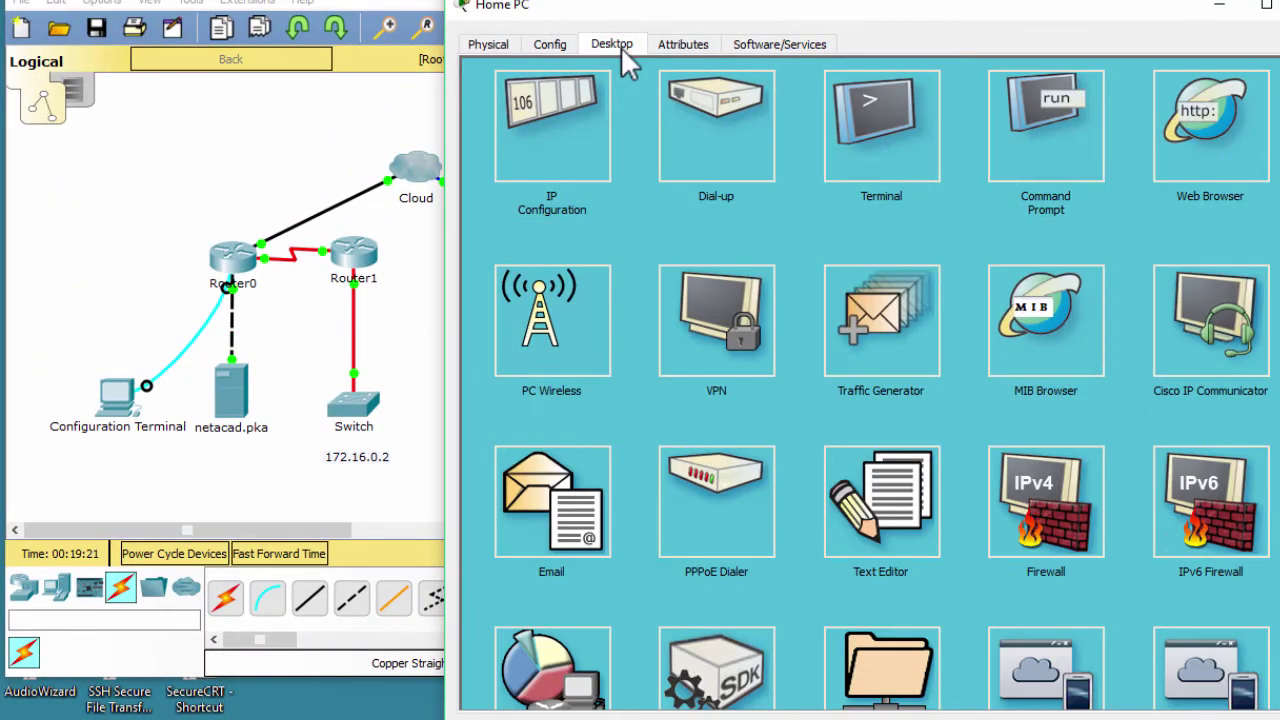
pyautogui.click(1072, 148)
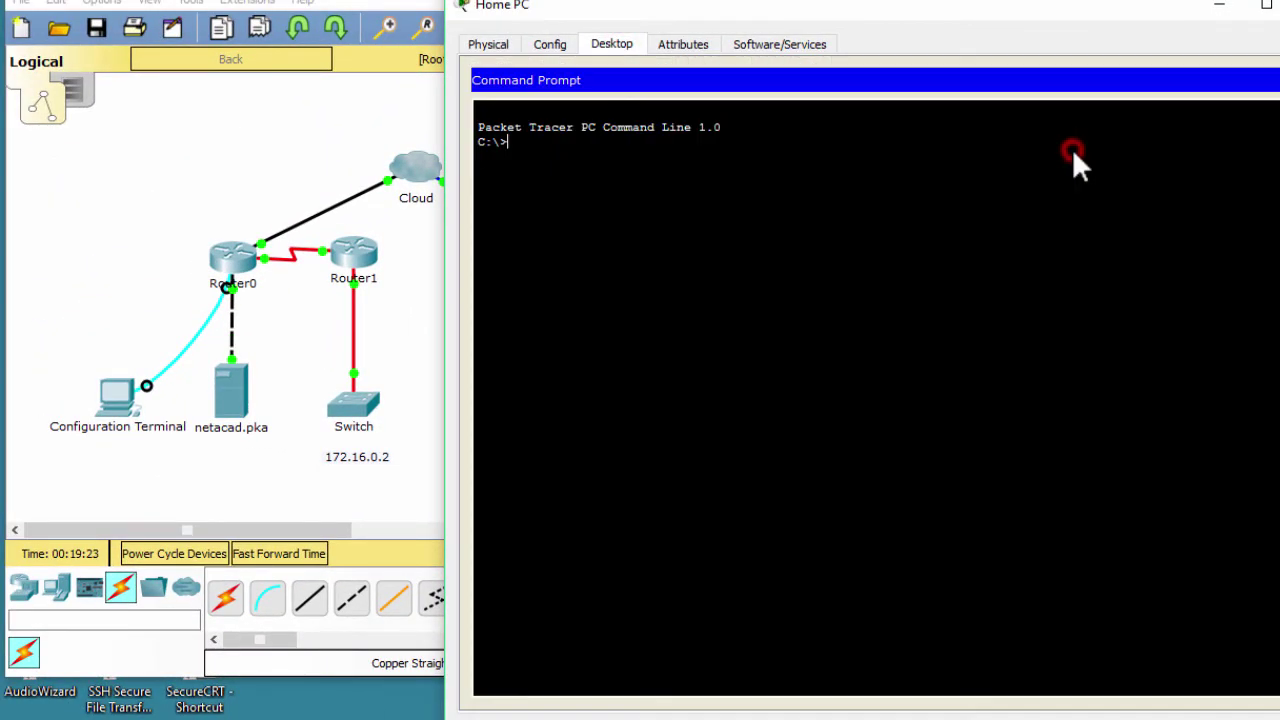
pyautogui.write('p')
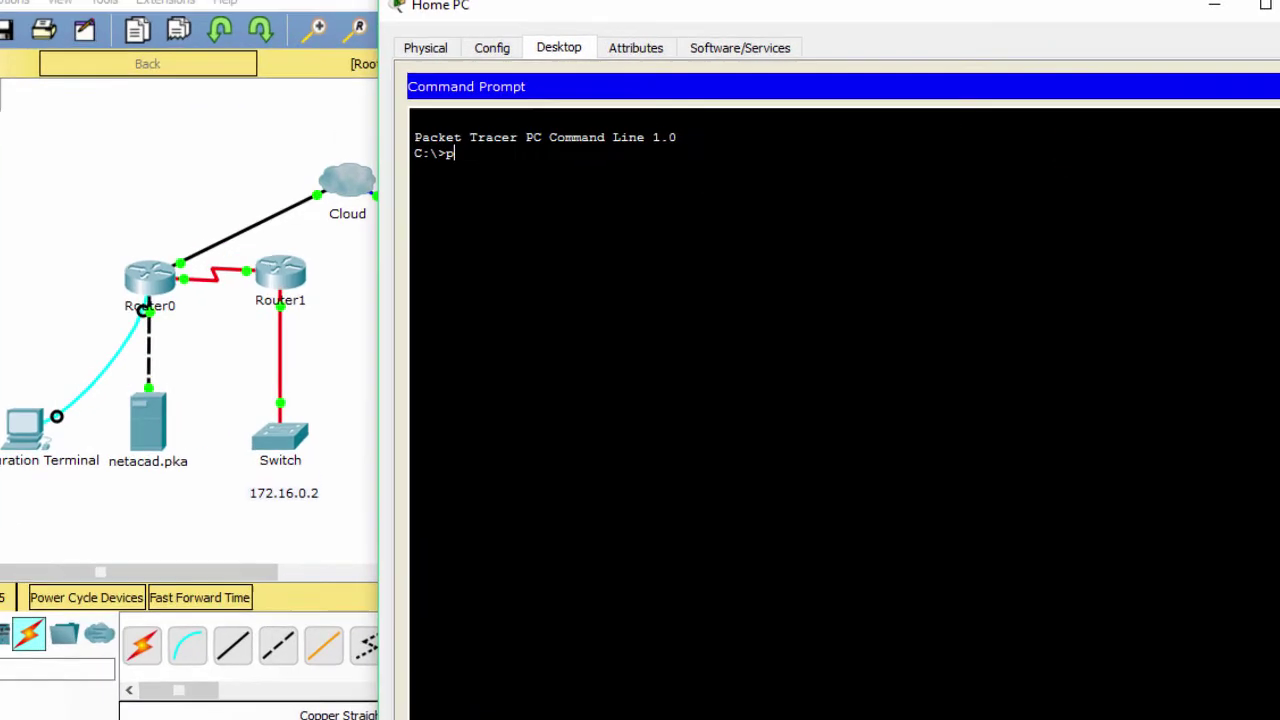
pyautogui.write('ing 172.16.0.2')
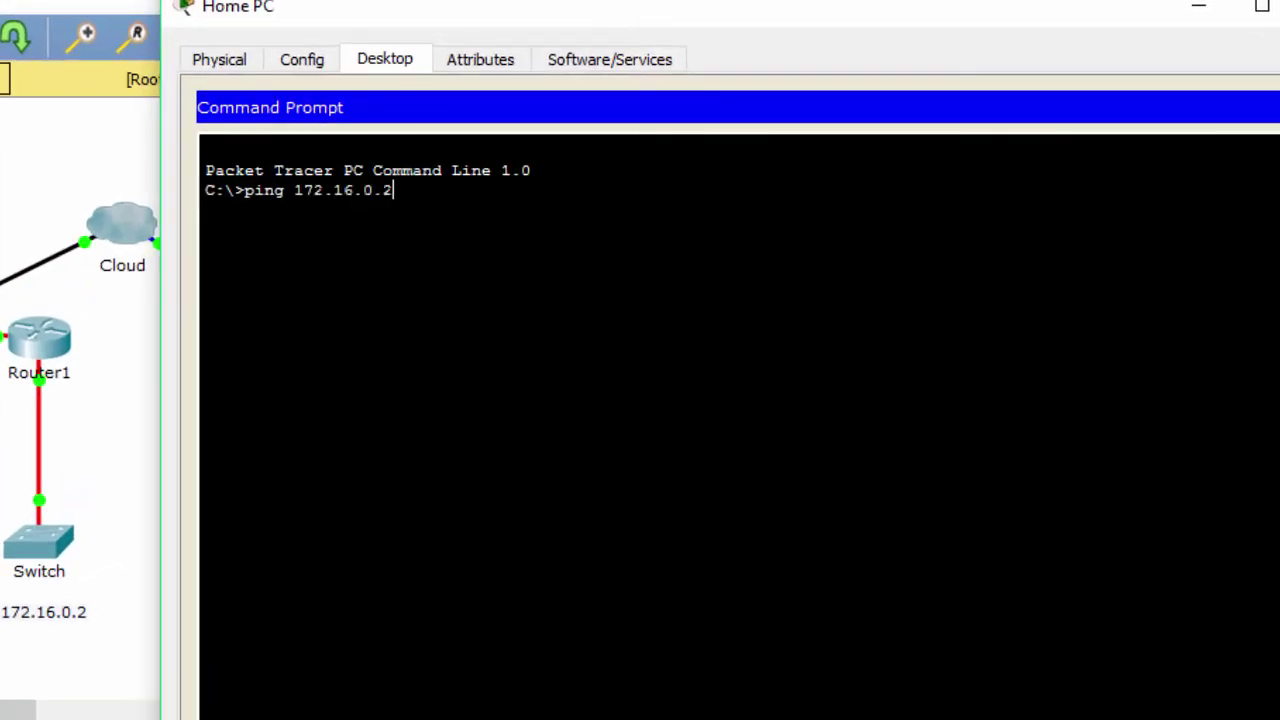
pyautogui.press('Return')
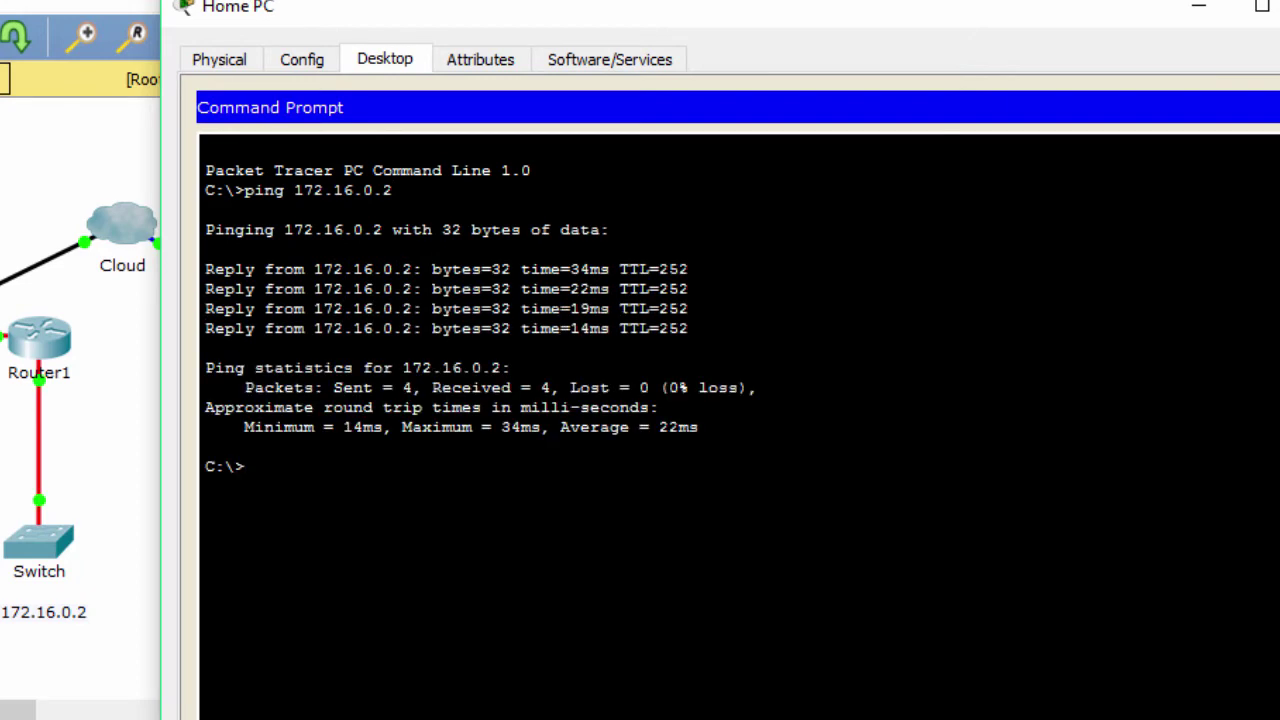
pyautogui.click(1272, 108)
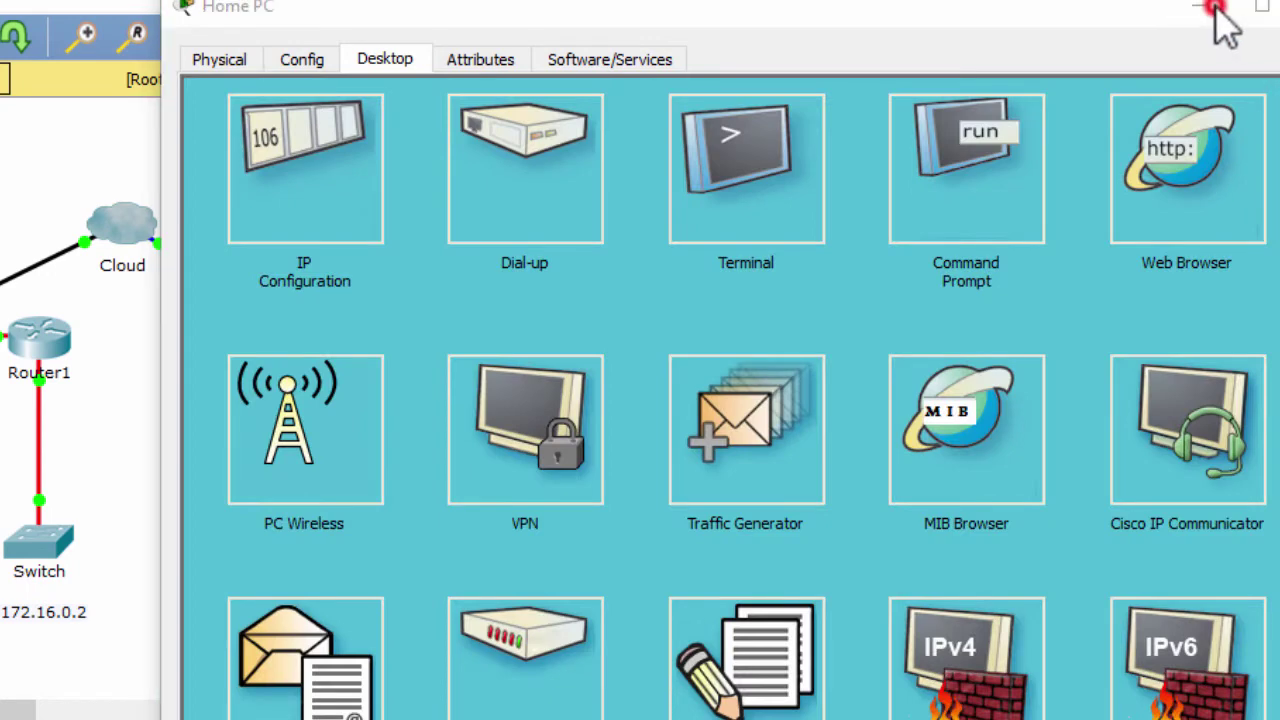
pyautogui.click(1218, 10)
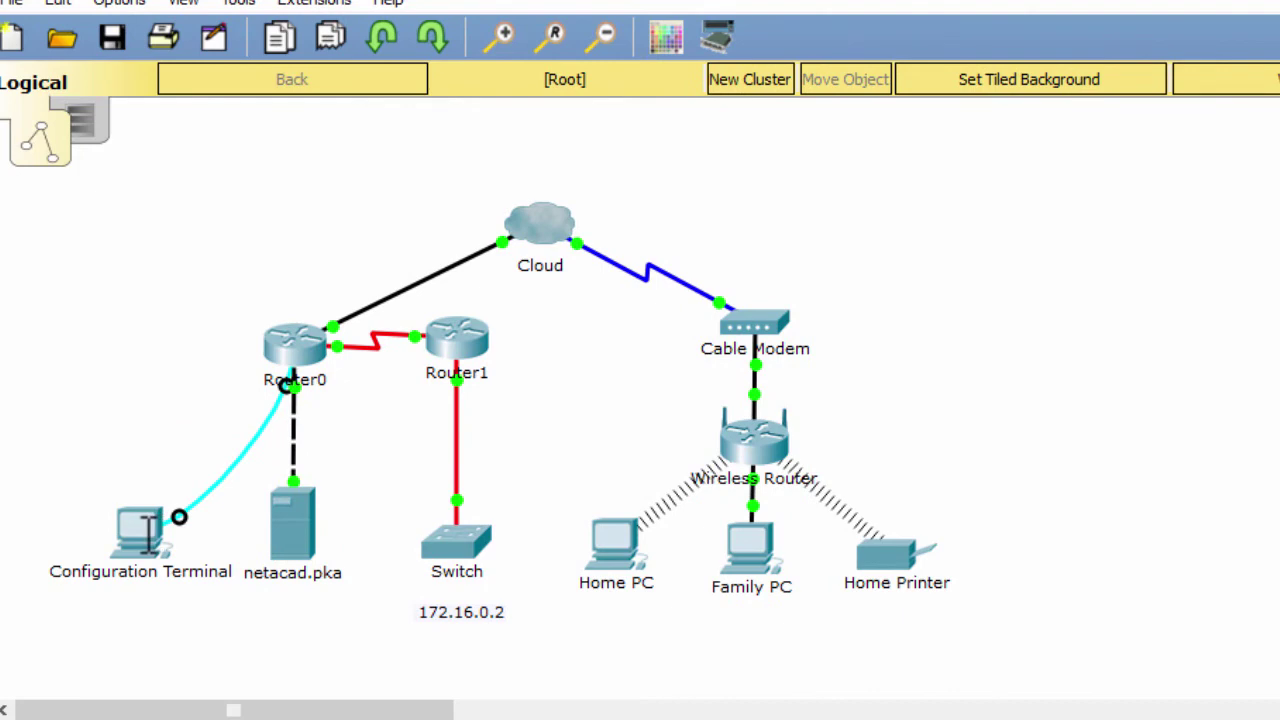
# Check the Configuration Terminal's console settings: 9600 baud, 8 data bits, no parity, 1 stop bit.
pyautogui.click(148, 535)
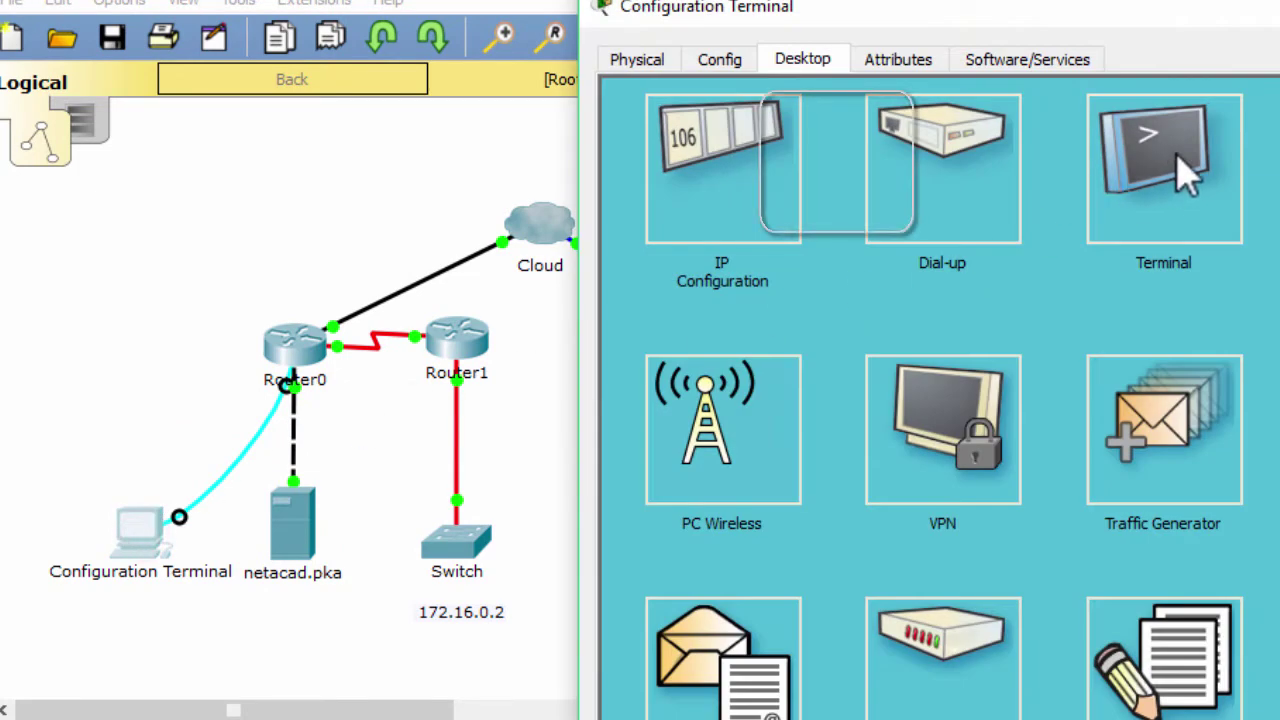
pyautogui.click(1172, 200)
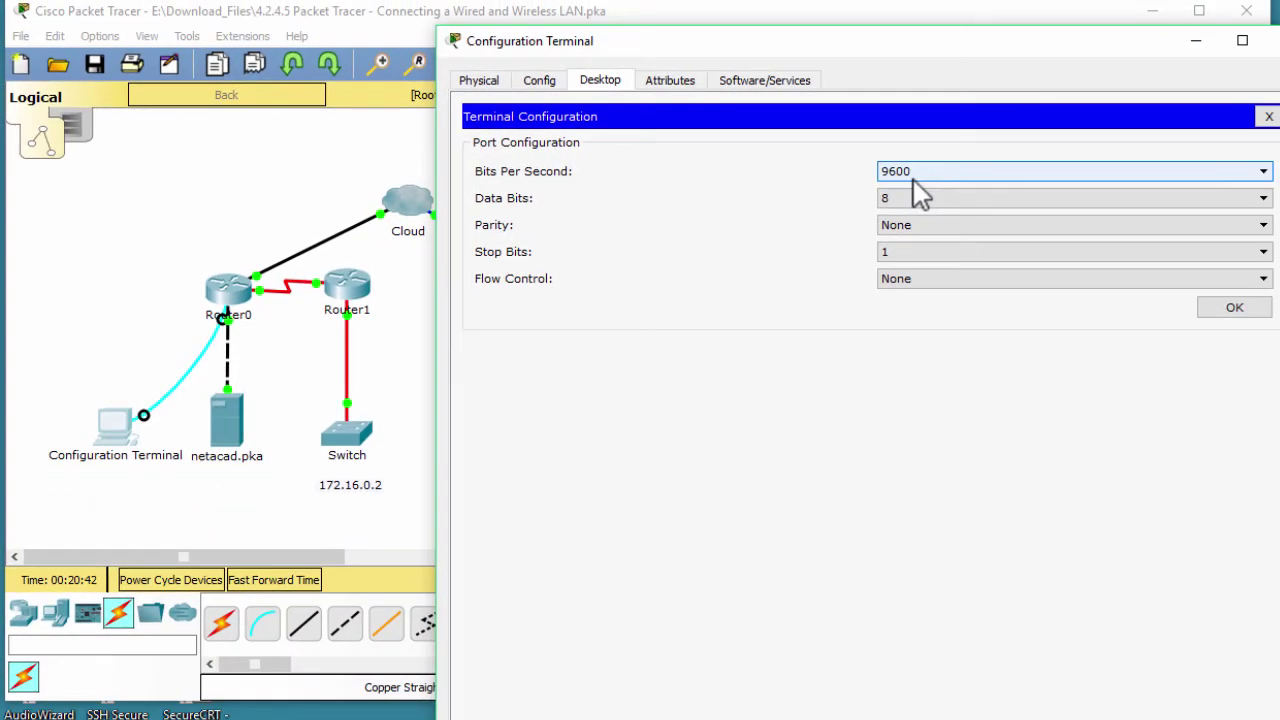
pyautogui.click(914, 180)
pyautogui.click(914, 226)
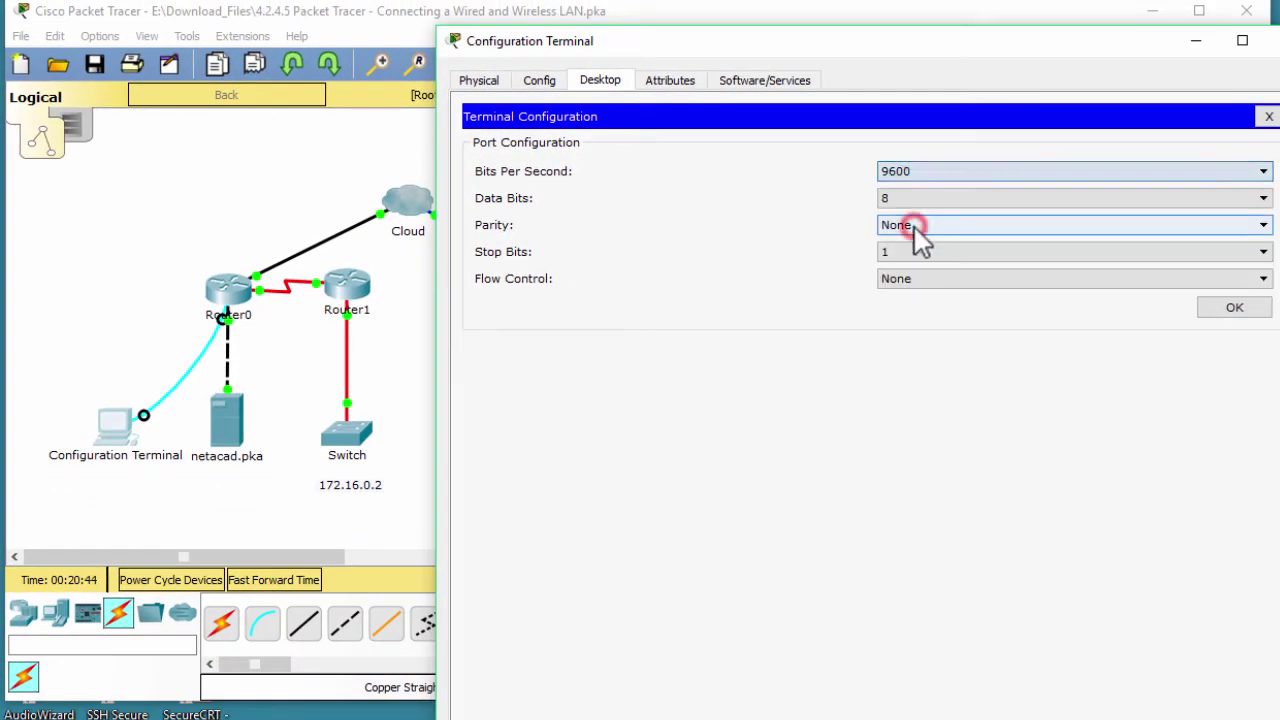
# Accept the terminal port settings and bring up a fresh Router0 console prompt.
pyautogui.click(1220, 310)
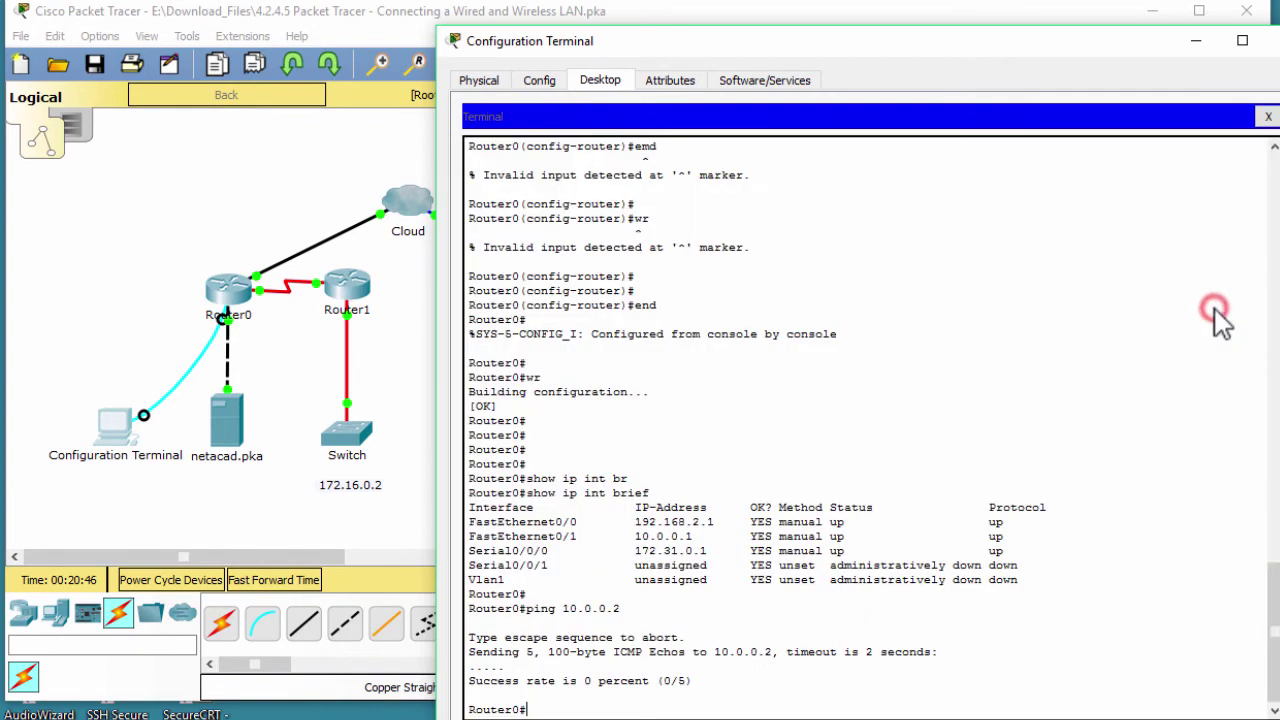
pyautogui.press('Return')
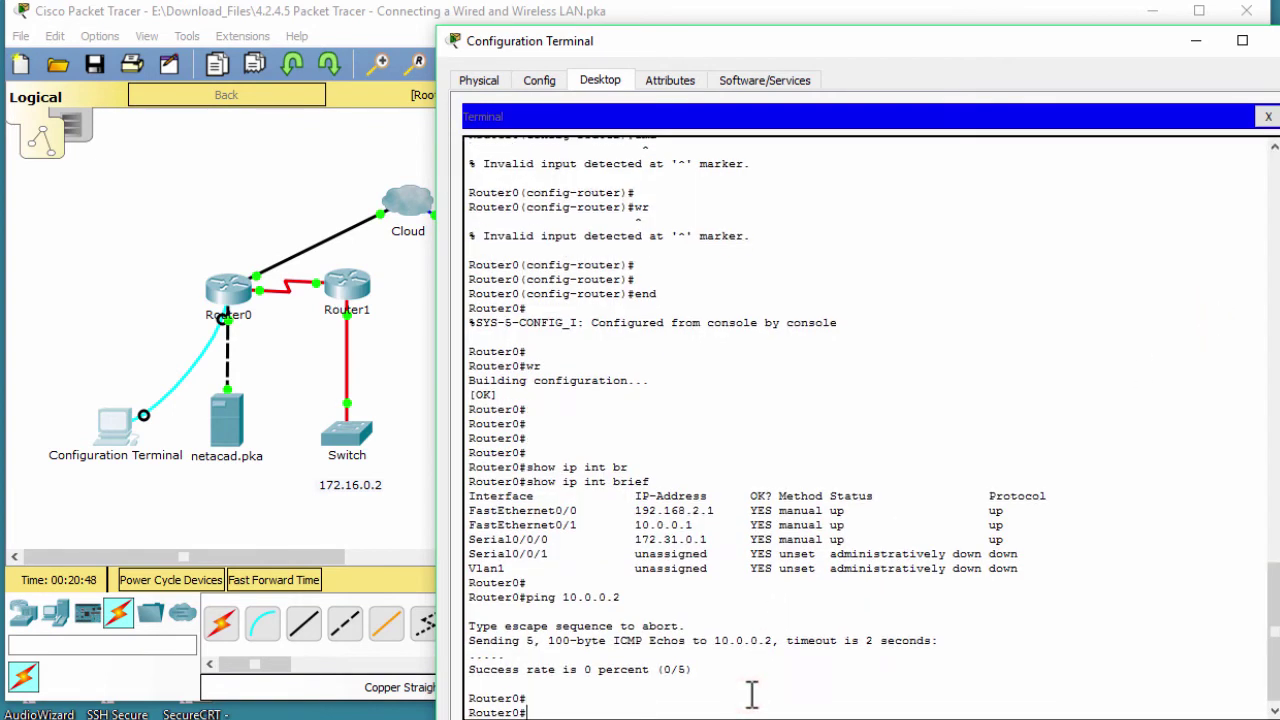
pyautogui.press('Return')
pyautogui.write('show')
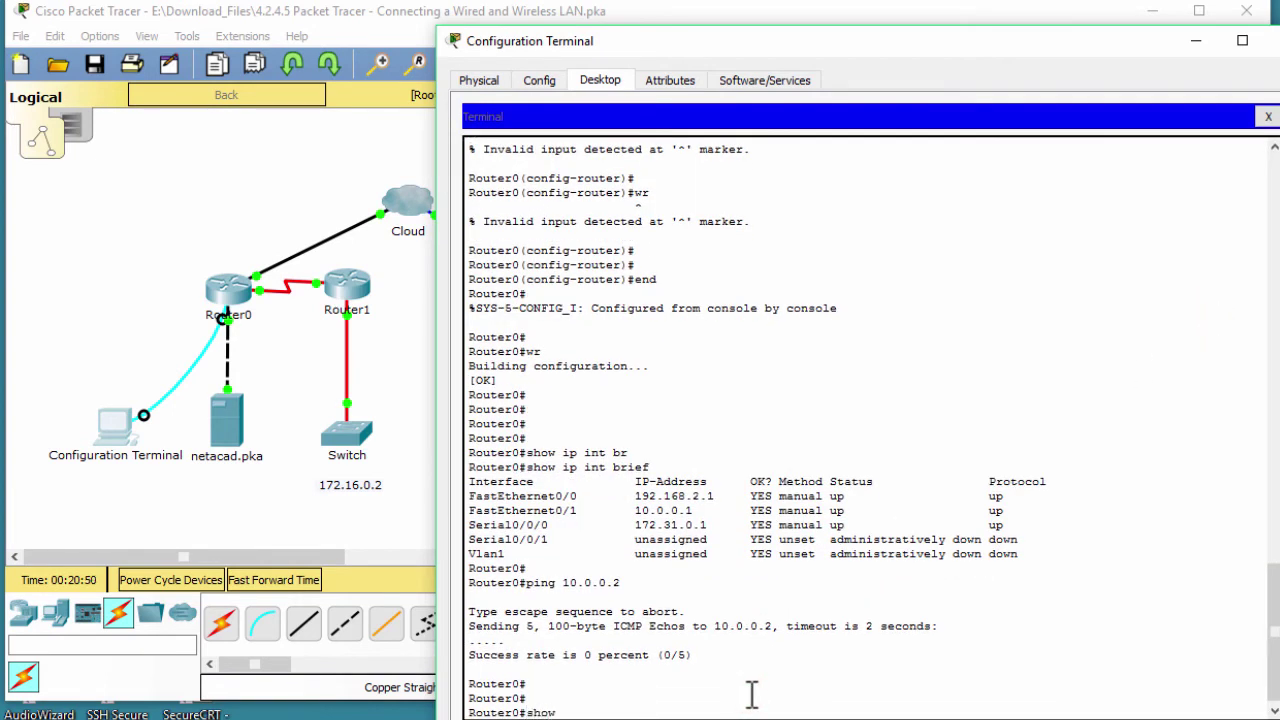
# Run show ip interface brief, confirming Fa0/0, Fa0/1 and Se0/0/0 are up.
pyautogui.press('Tab')
pyautogui.write('ip')
pyautogui.press('Tab')
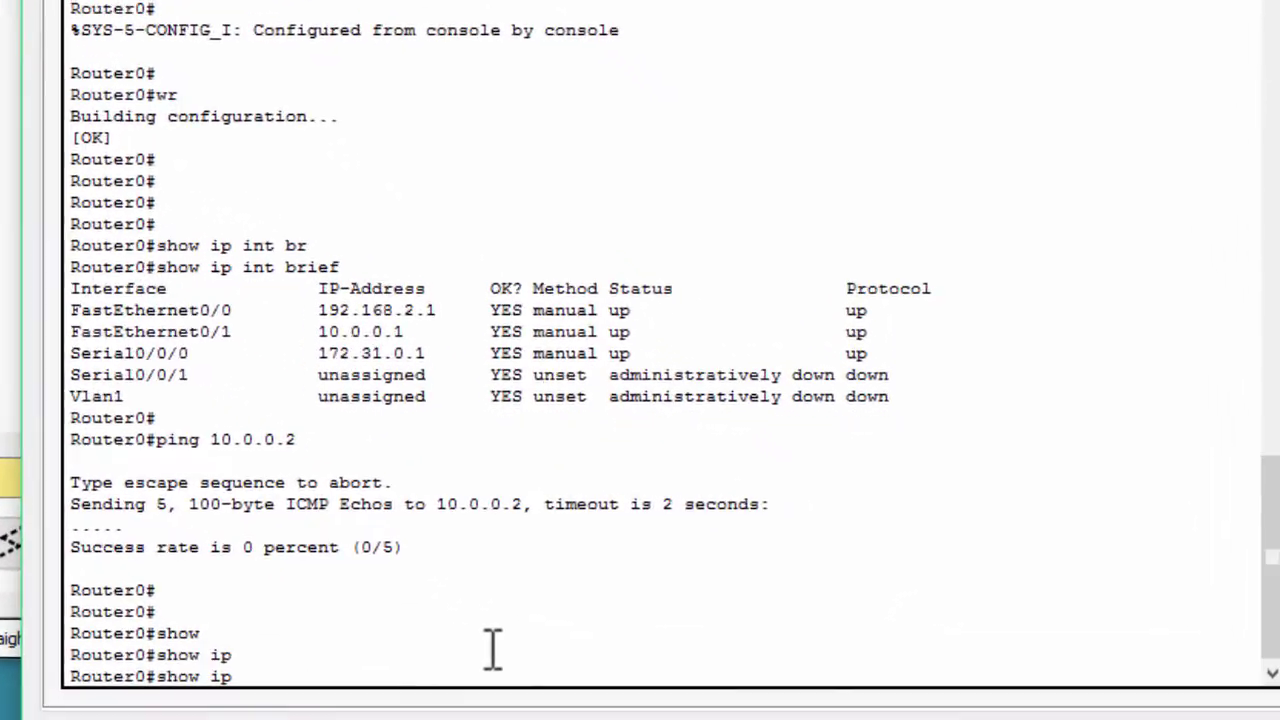
pyautogui.write('int')
pyautogui.press('Tab')
pyautogui.write('br')
pyautogui.press('Tab')
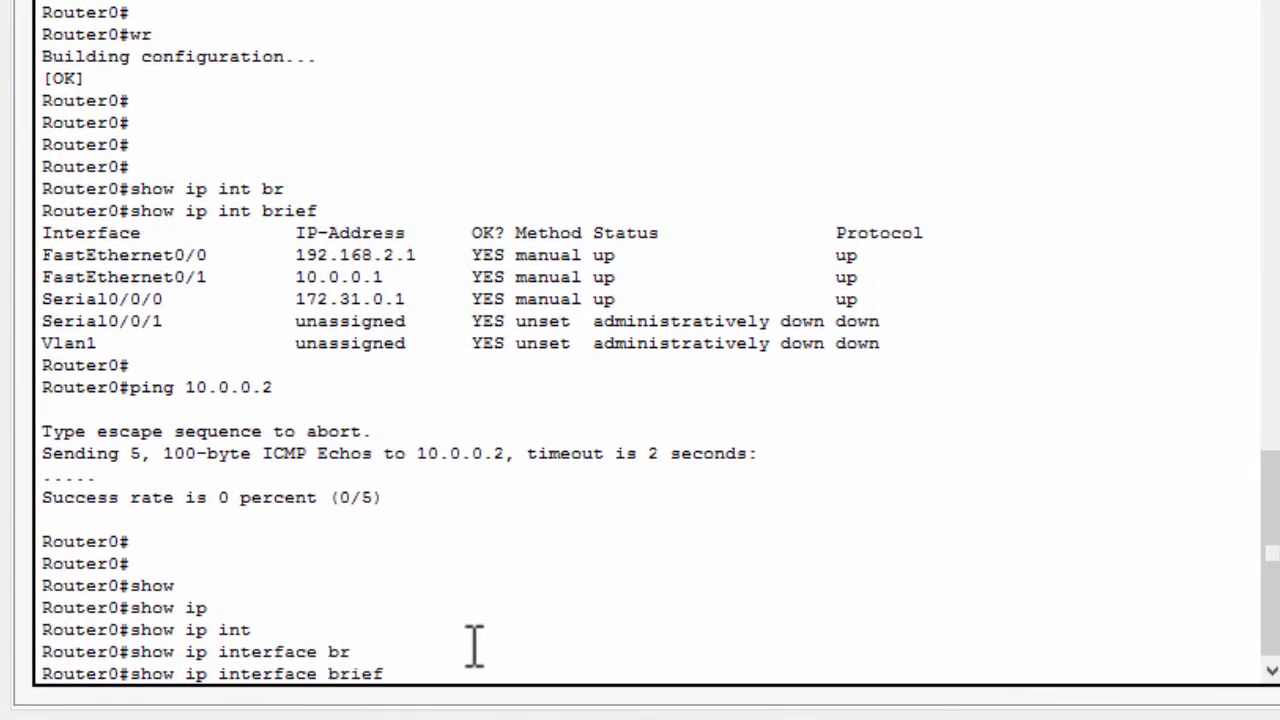
pyautogui.press('Return')
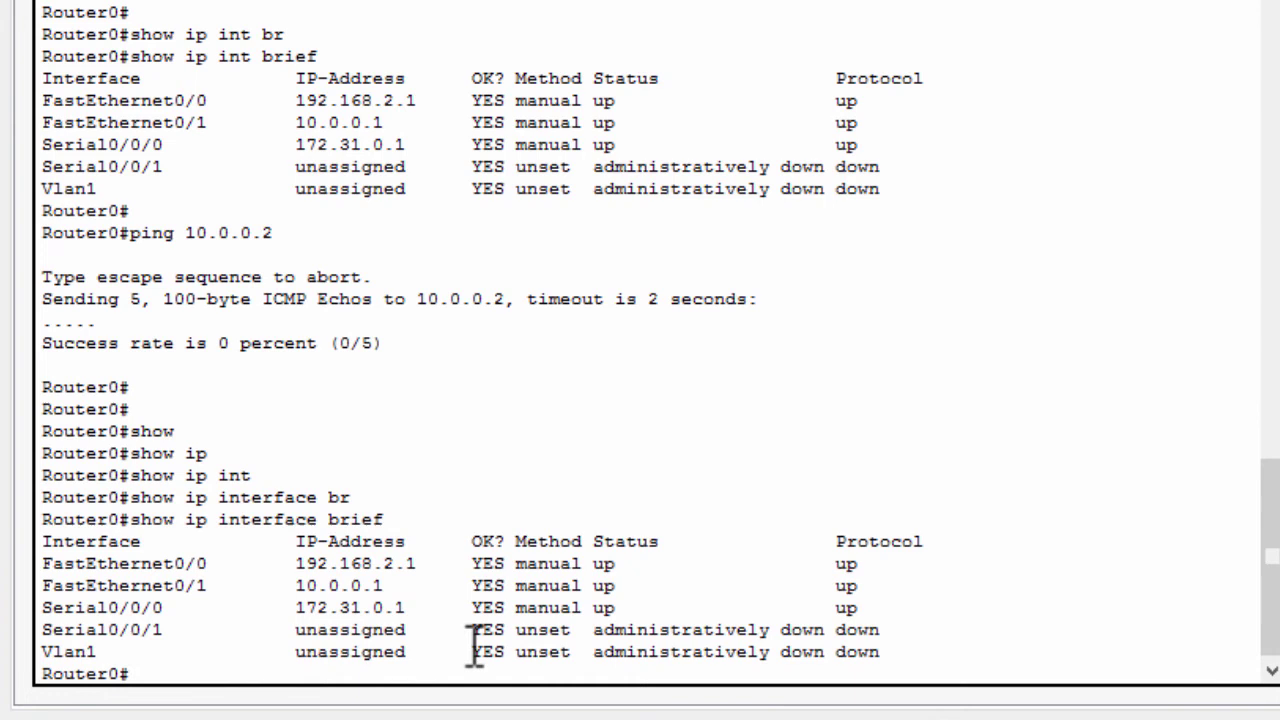
pyautogui.press('Return')
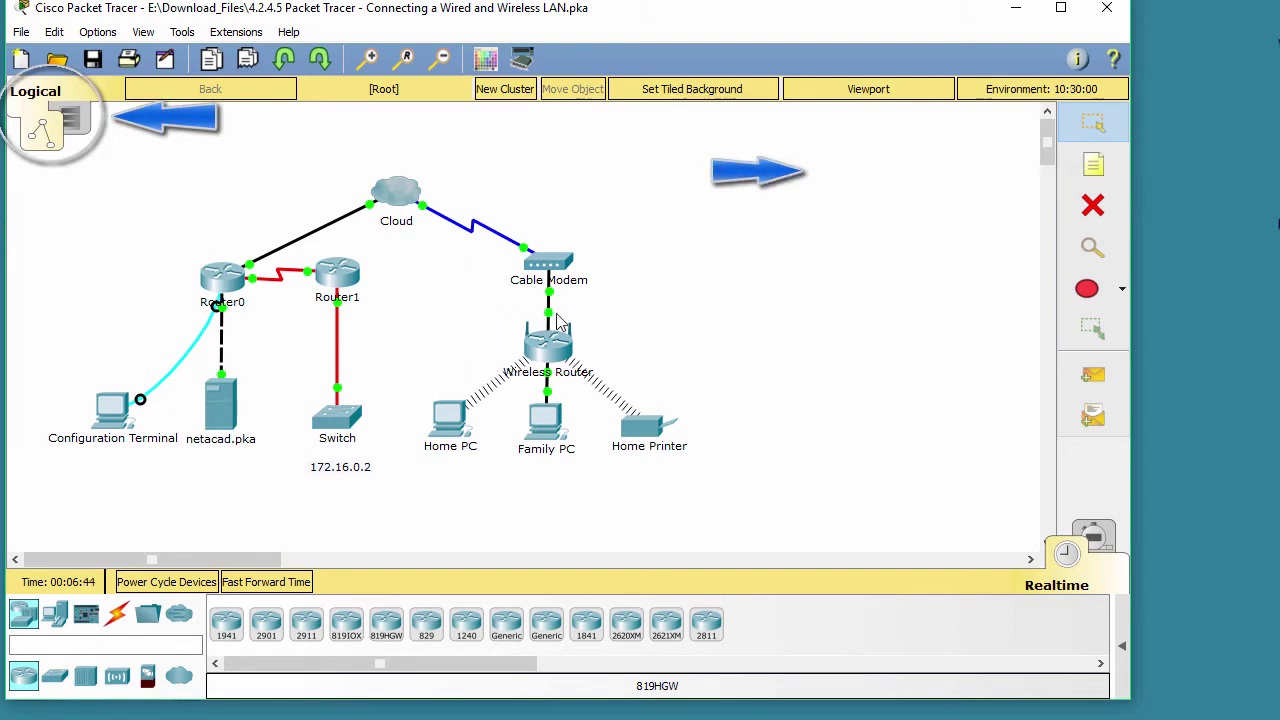
# Add a two-line canvas note reading 'Shift + P' and 'Shift + L' at upper right.
pyautogui.click(1078, 177)
pyautogui.click(820, 152)
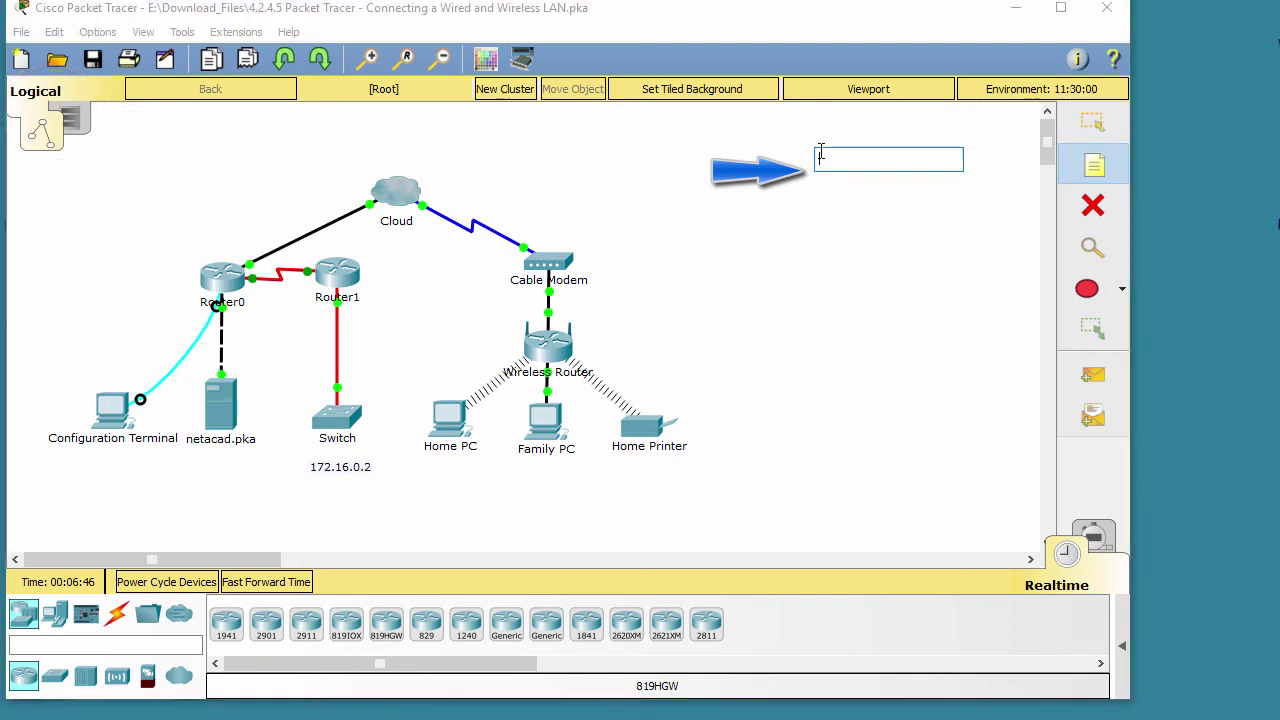
pyautogui.write('Shif')
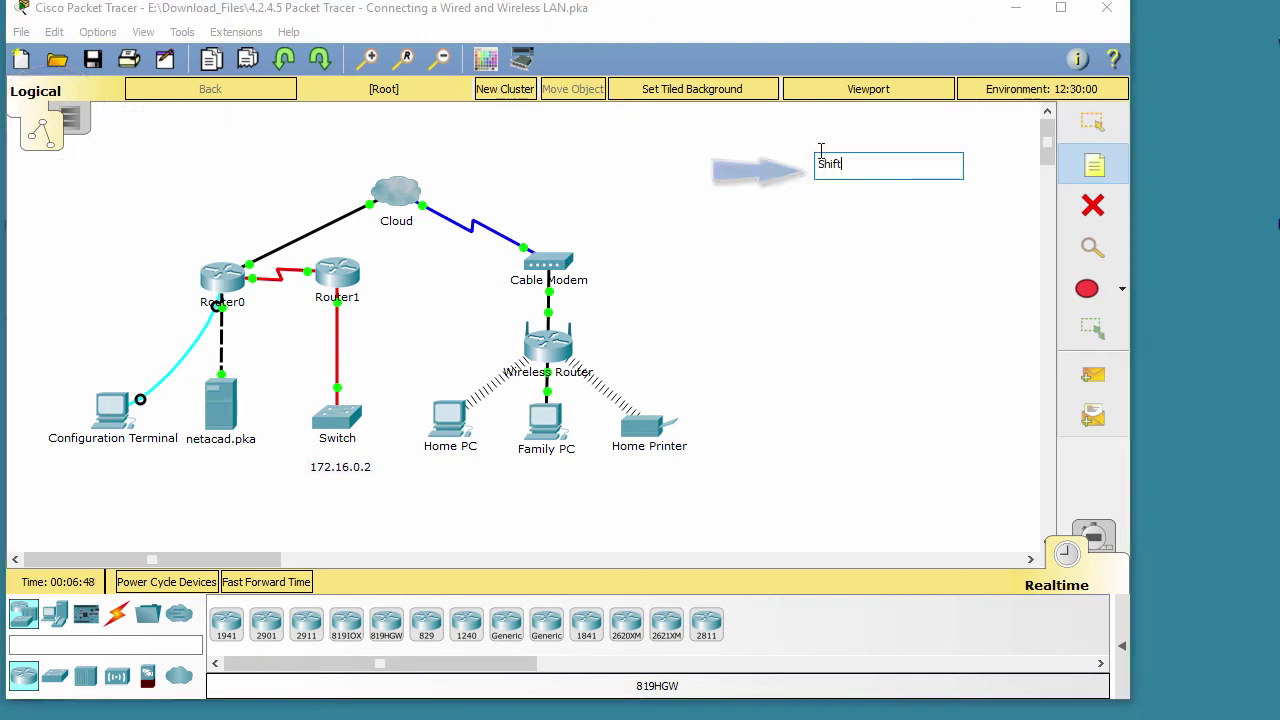
pyautogui.write('t')
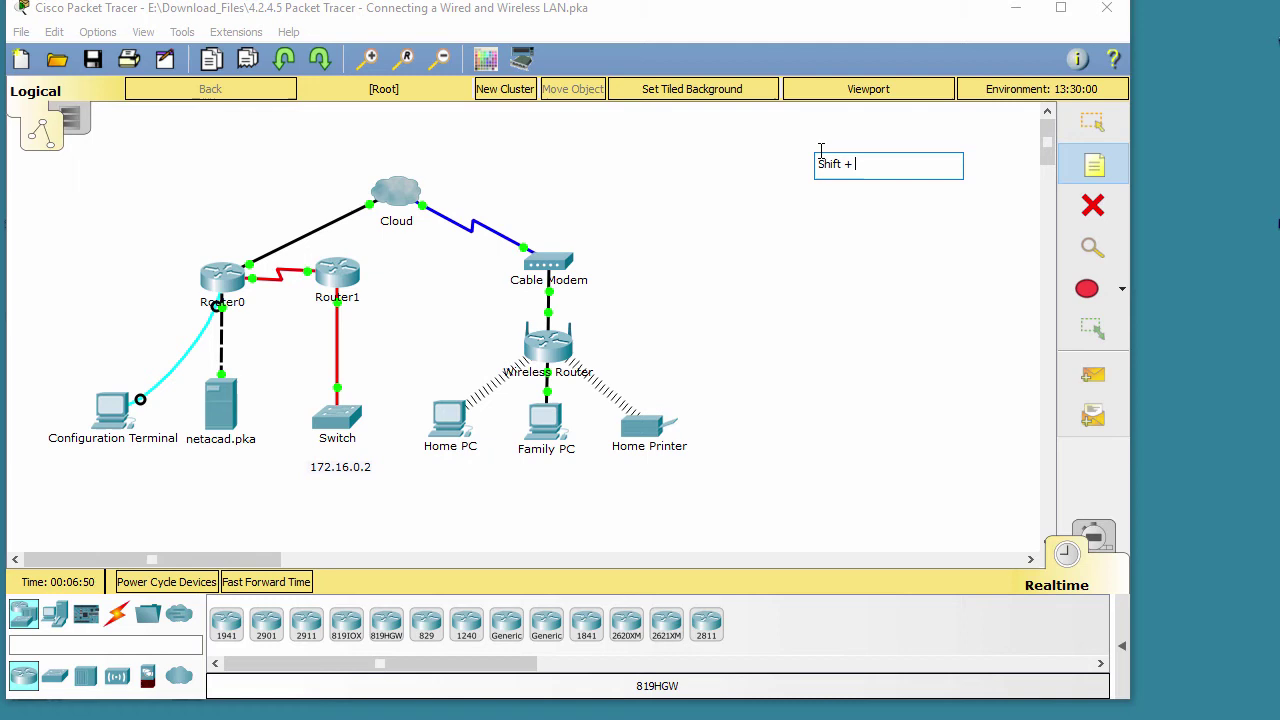
pyautogui.press('Return')
pyautogui.write('t + L')
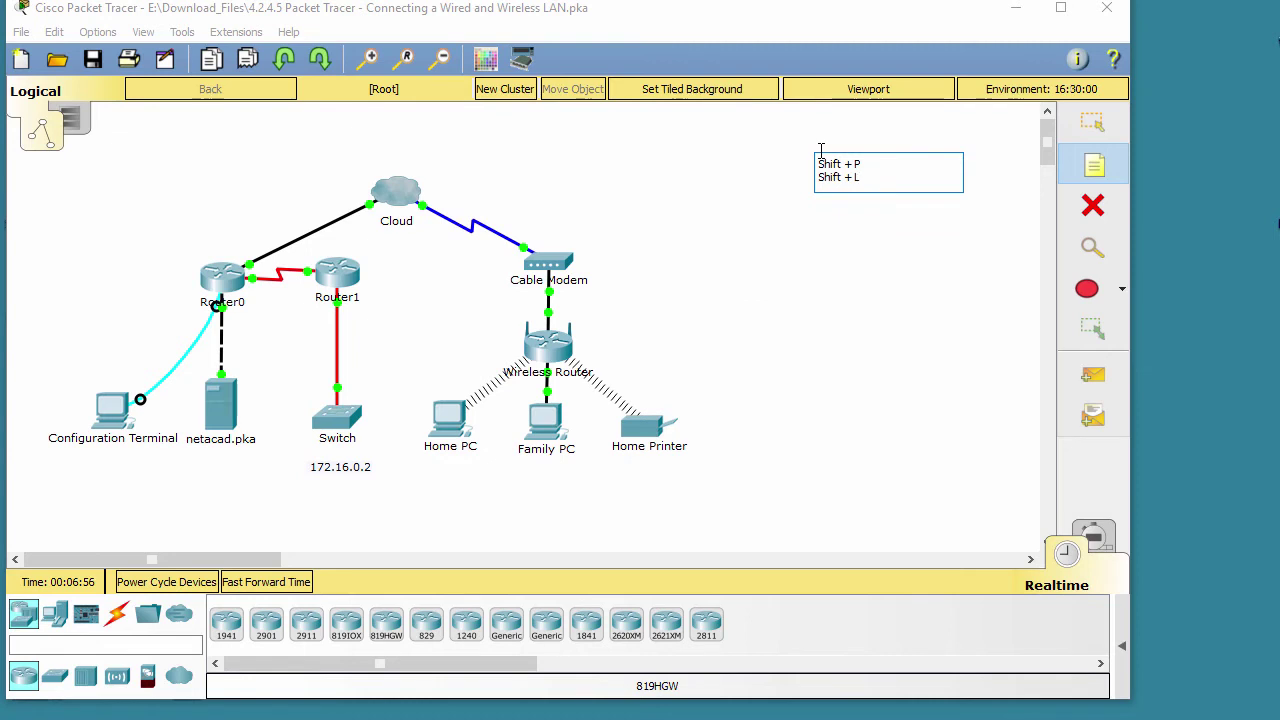
pyautogui.click(820, 150)
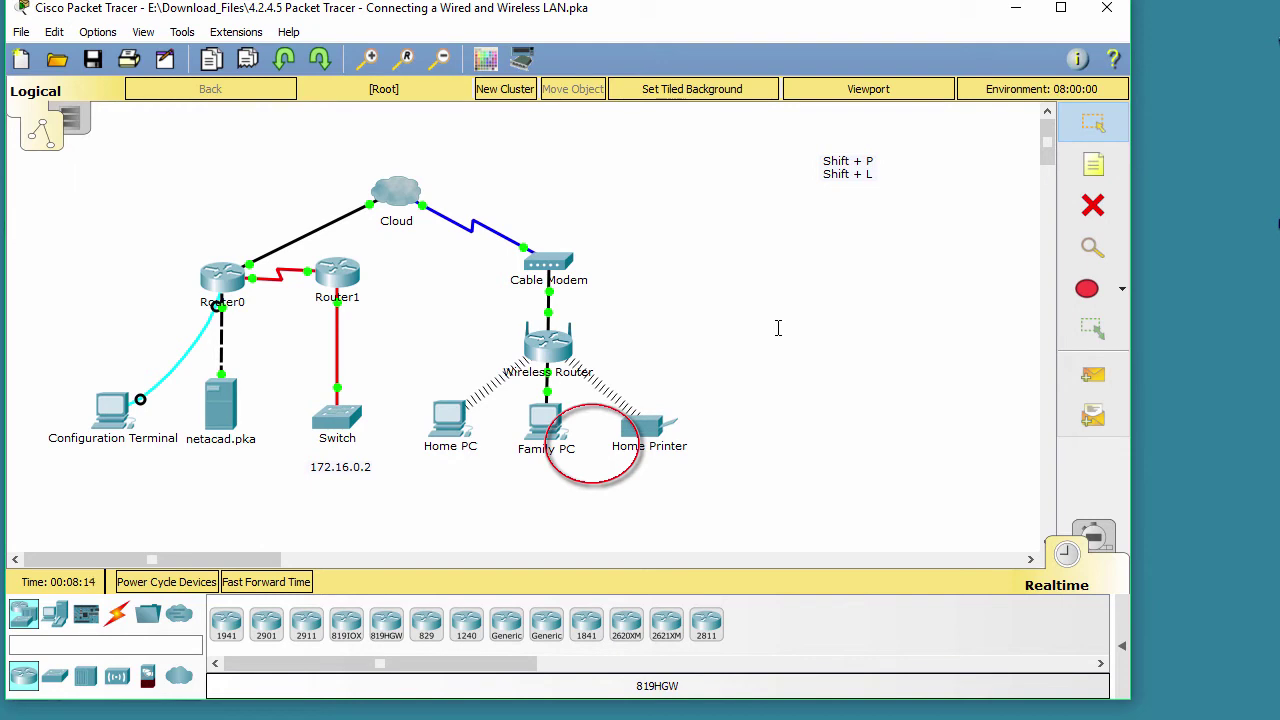
pyautogui.hotkey('shift', 'p')
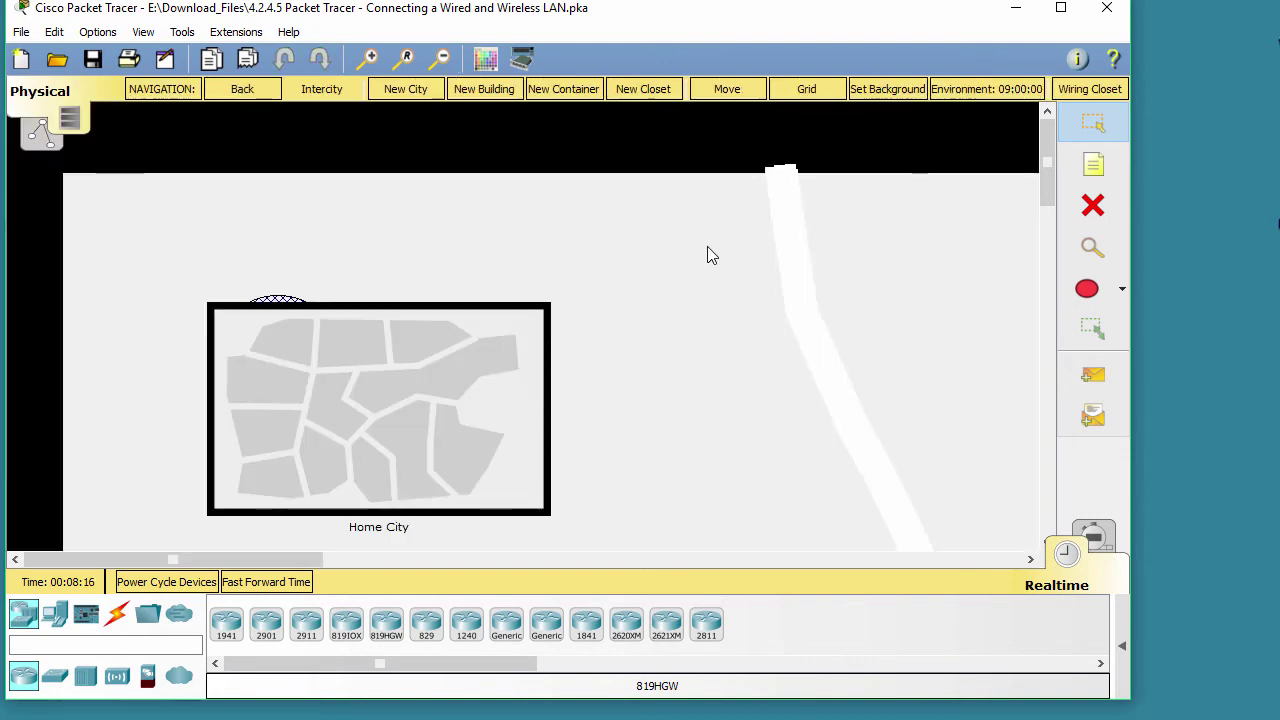
pyautogui.scroll(-2, 707, 255)
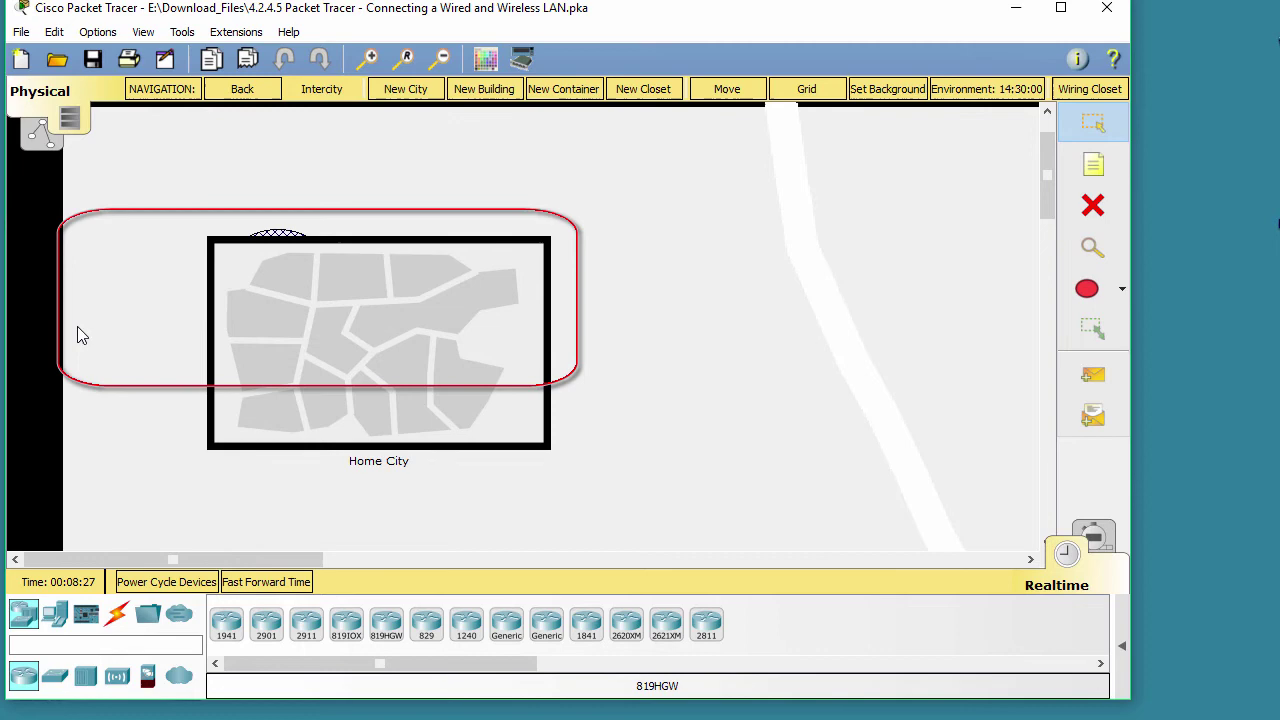
pyautogui.click(386, 319)
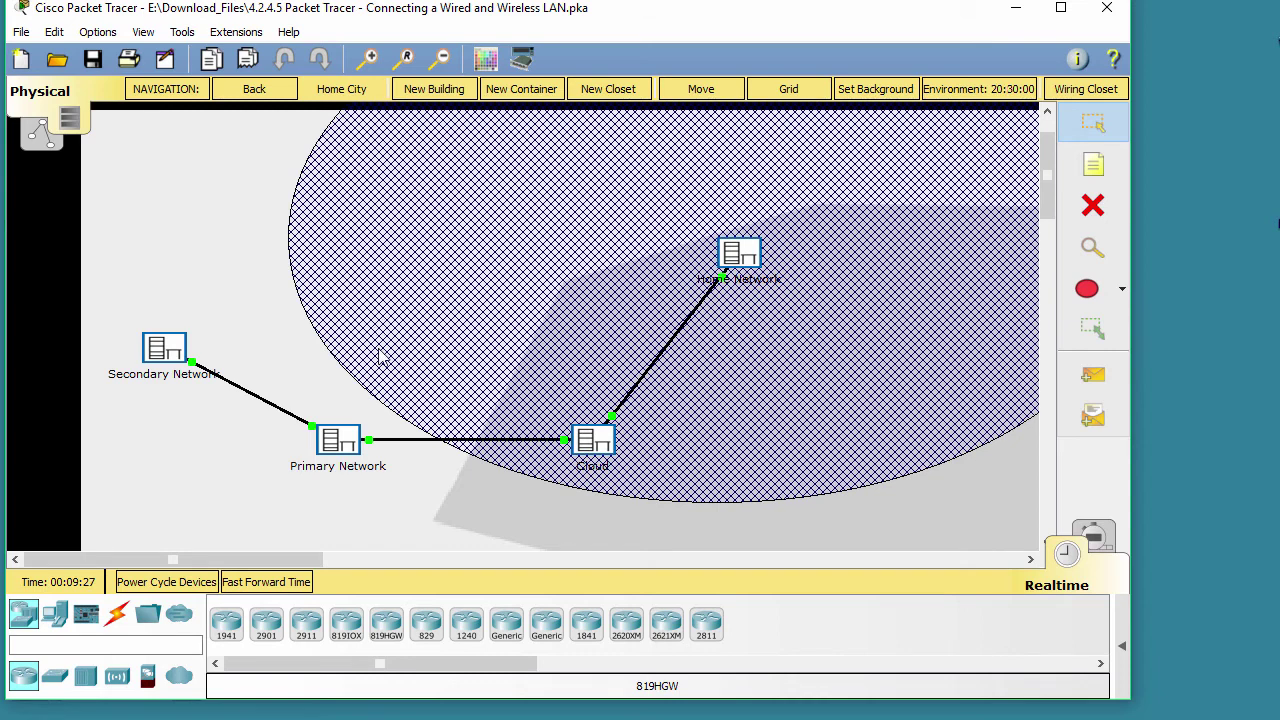
pyautogui.click(601, 455)
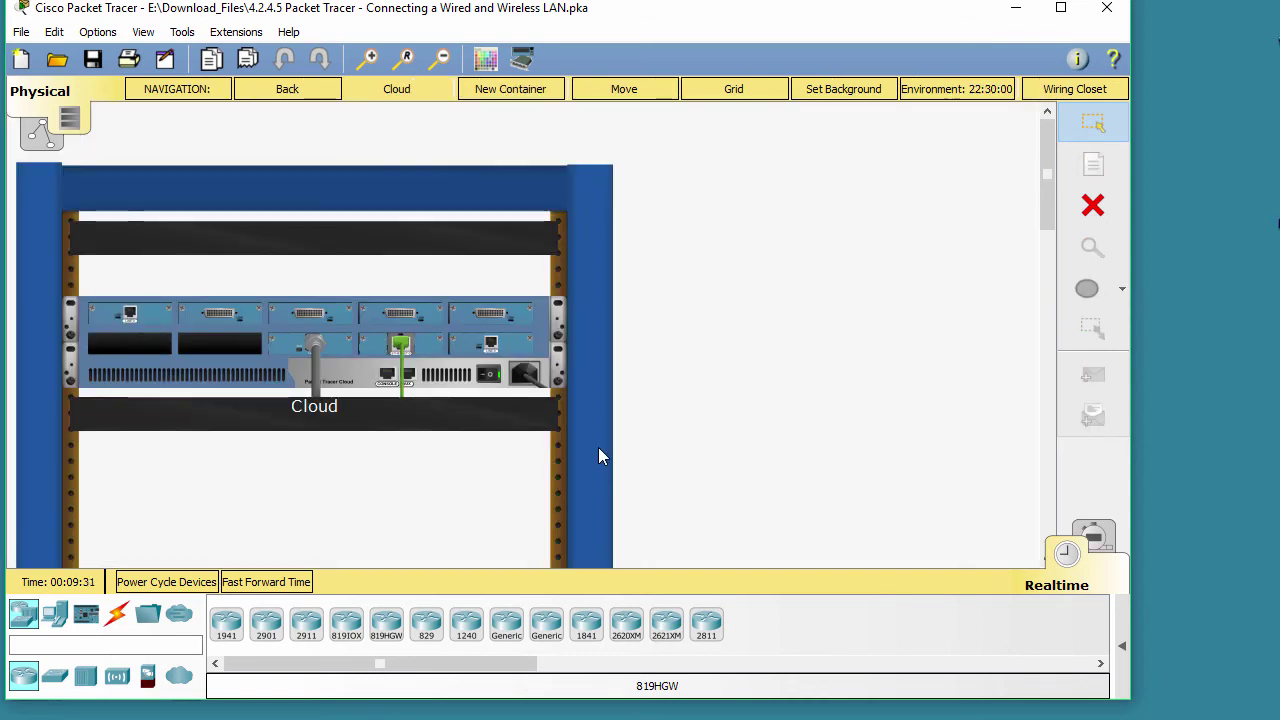
pyautogui.scroll(-1, 596, 441)
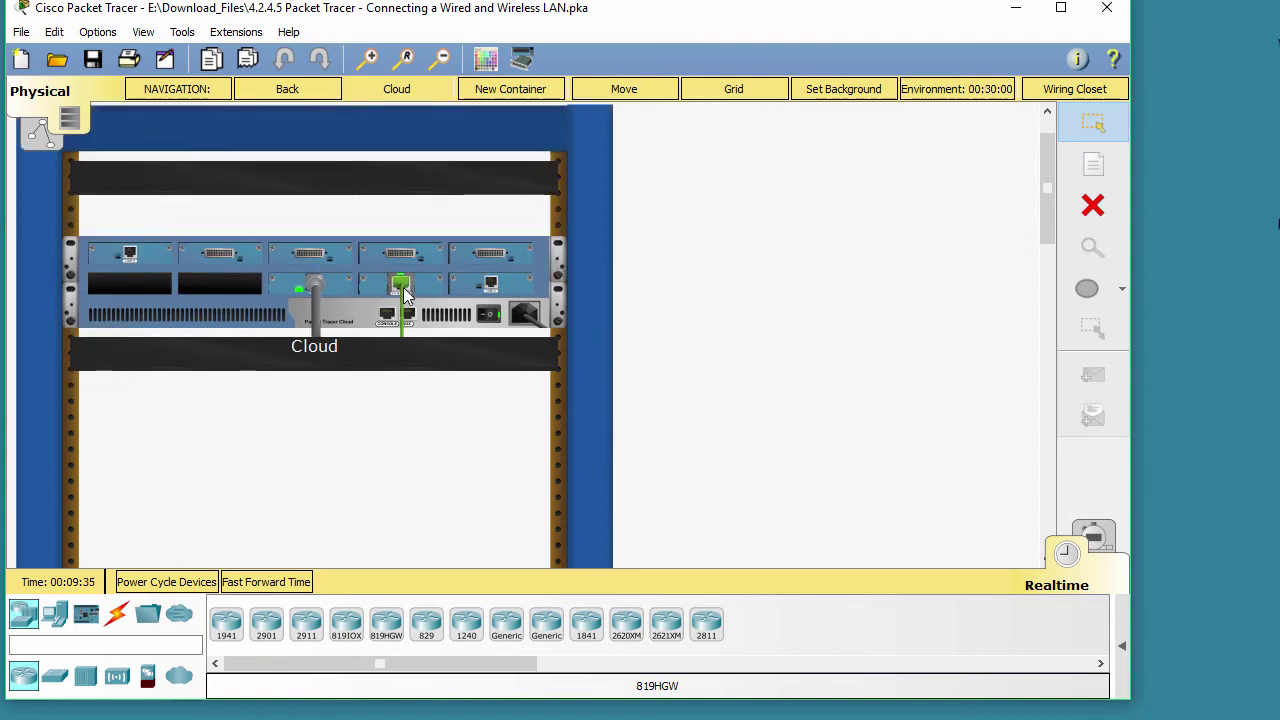
pyautogui.scroll(-3, 397, 345)
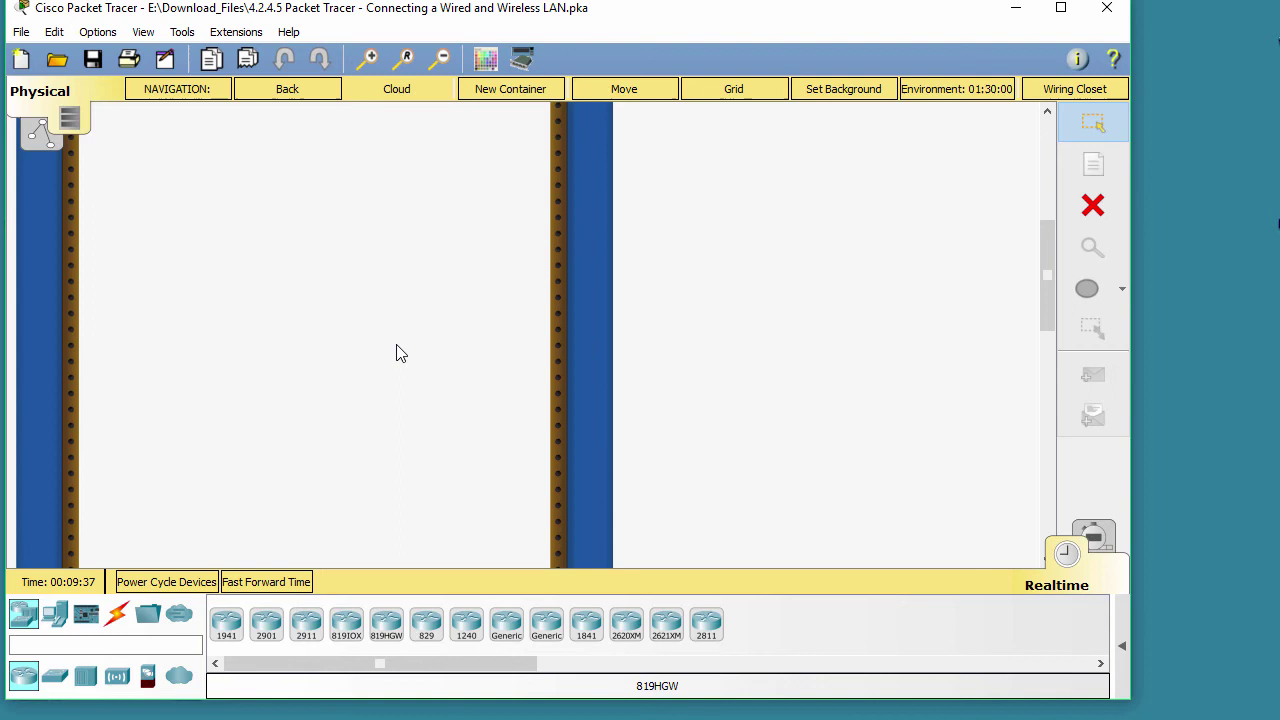
pyautogui.scroll(-5, 396, 353)
pyautogui.scroll(5, 396, 353)
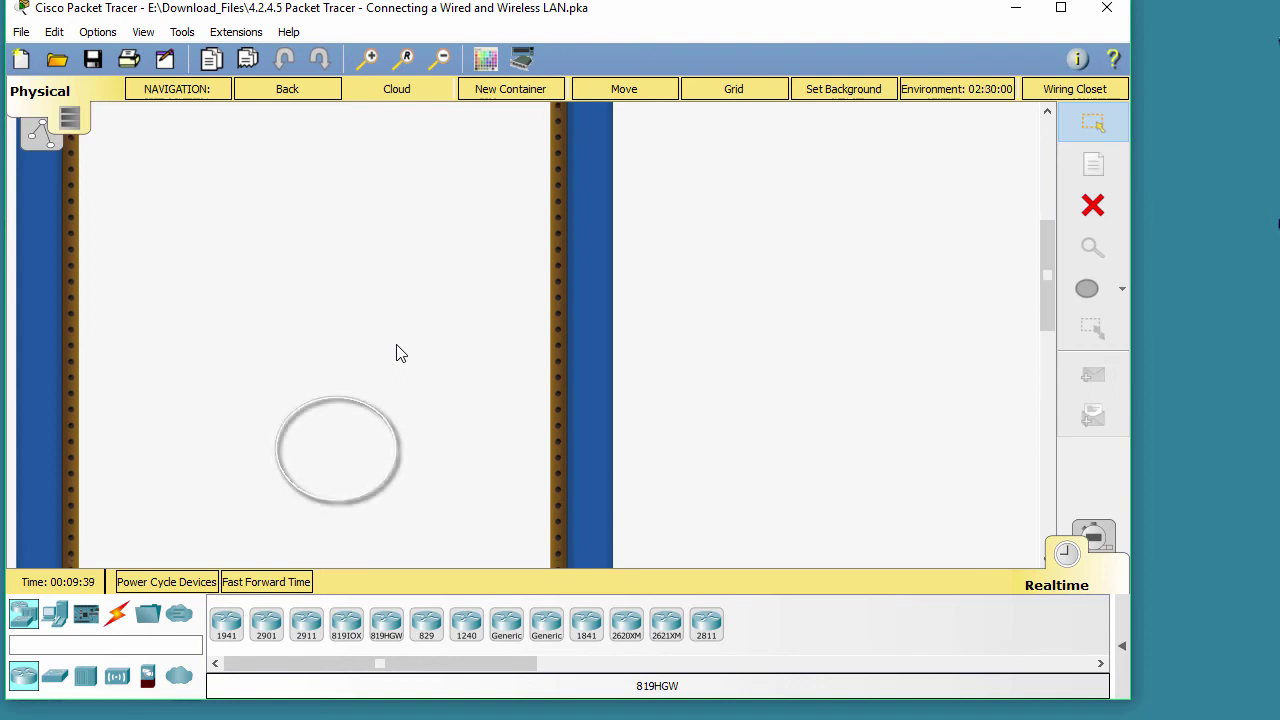
pyautogui.scroll(3, 396, 350)
pyautogui.scroll(3, 396, 350)
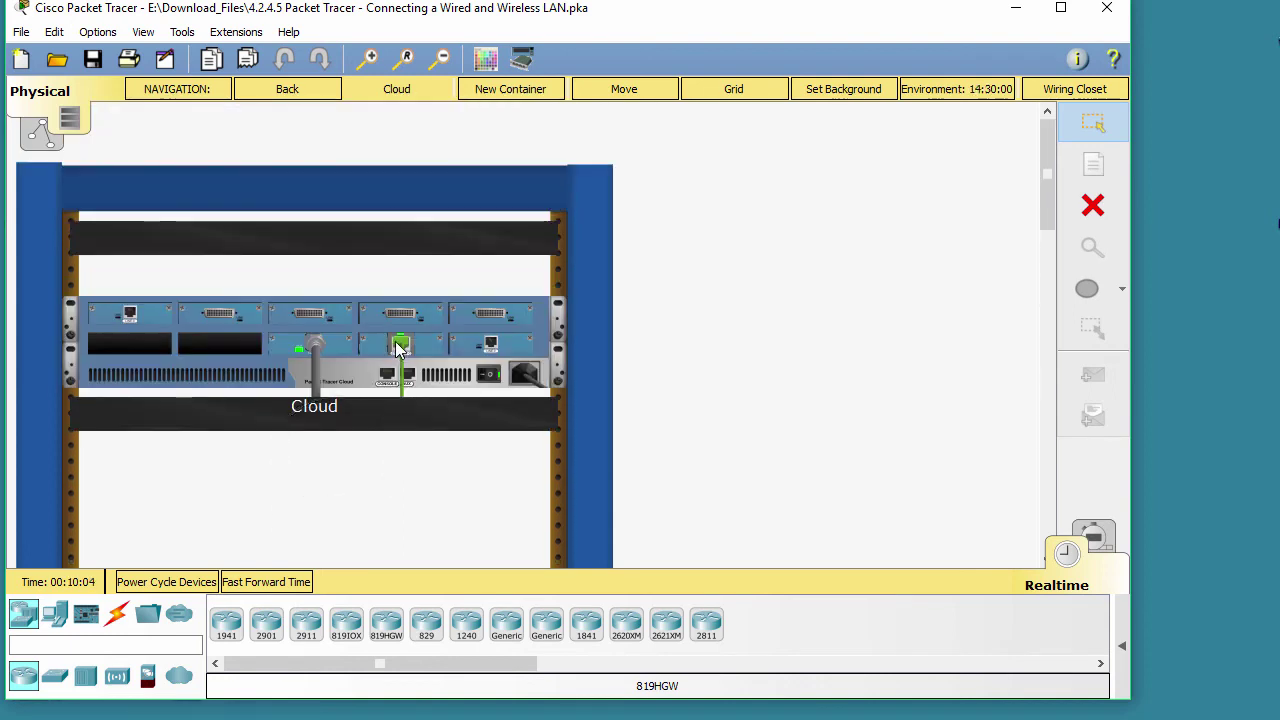
pyautogui.click(287, 92)
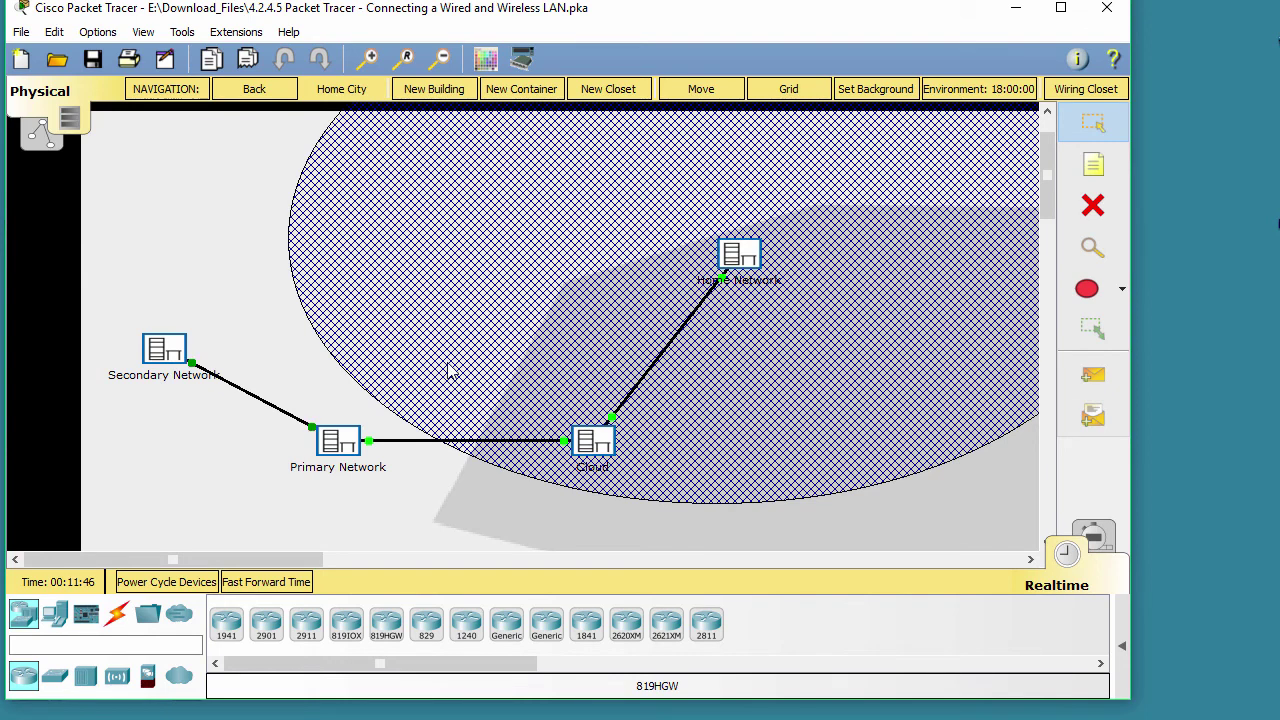
pyautogui.click(345, 442)
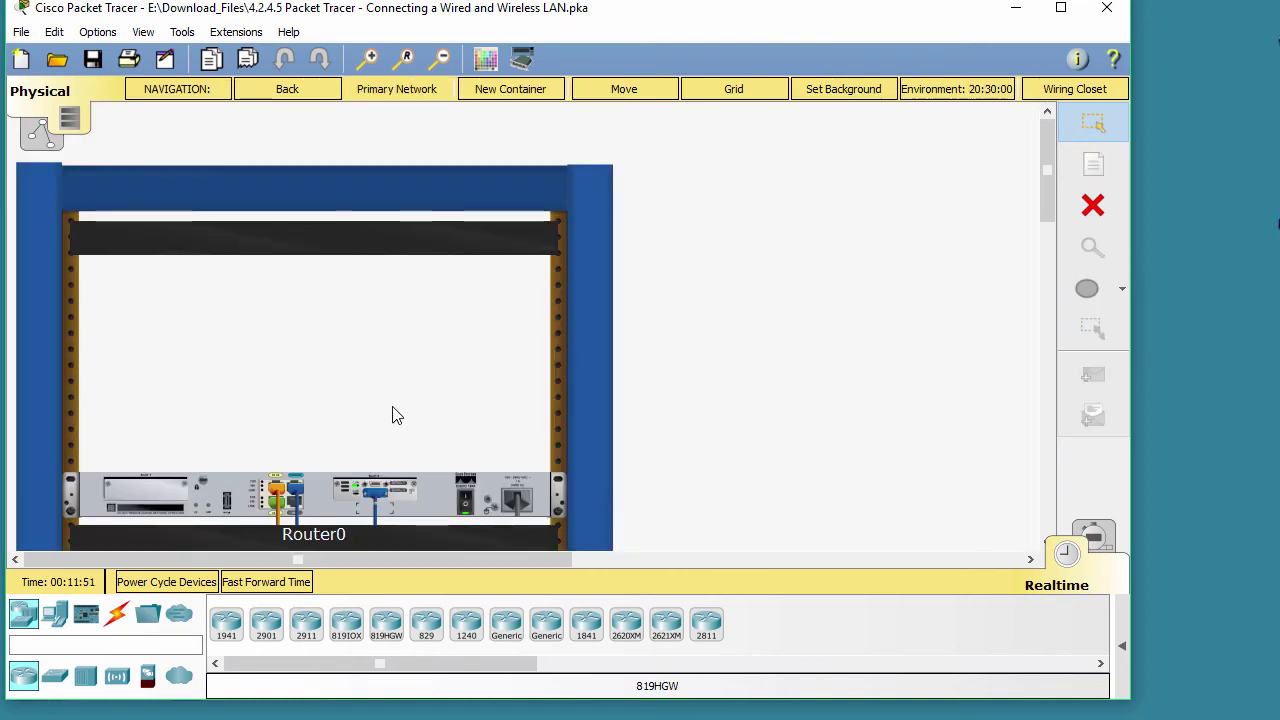
pyautogui.scroll(-1, 393, 406)
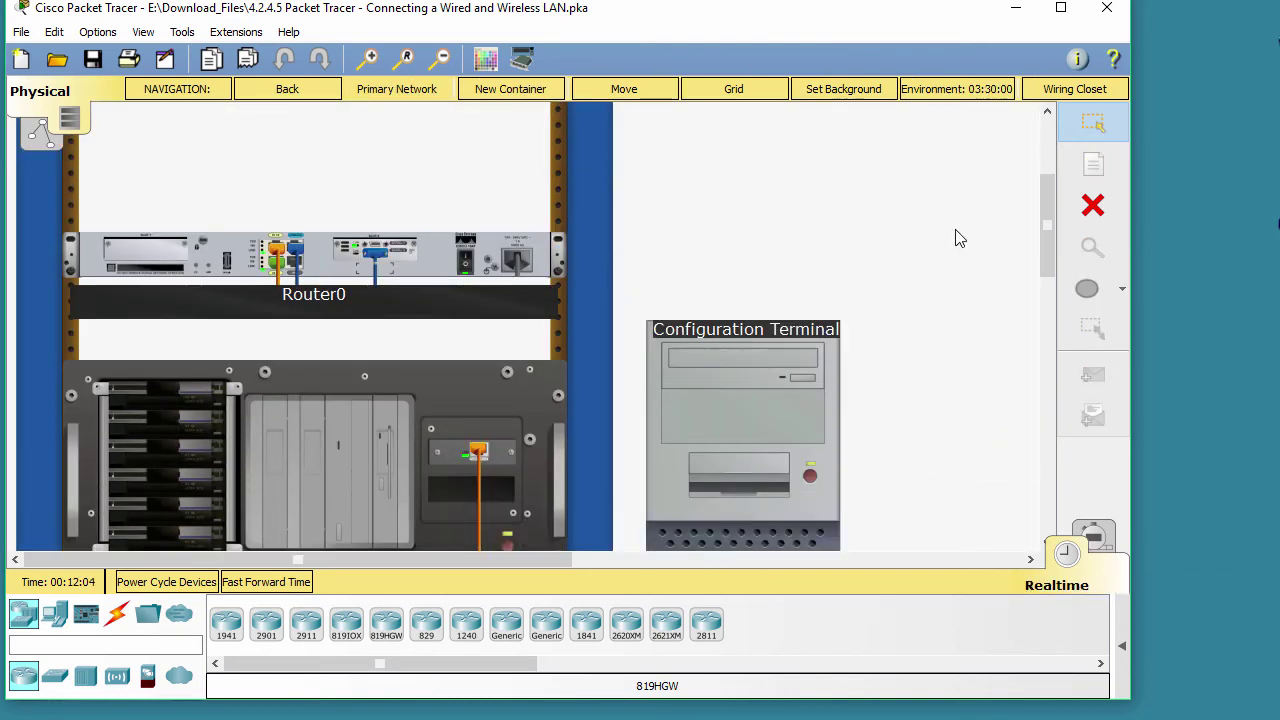
pyautogui.scroll(-1, 393, 406)
pyautogui.scroll(-1, 393, 406)
pyautogui.scroll(-1, 393, 408)
pyautogui.scroll(-2, 393, 408)
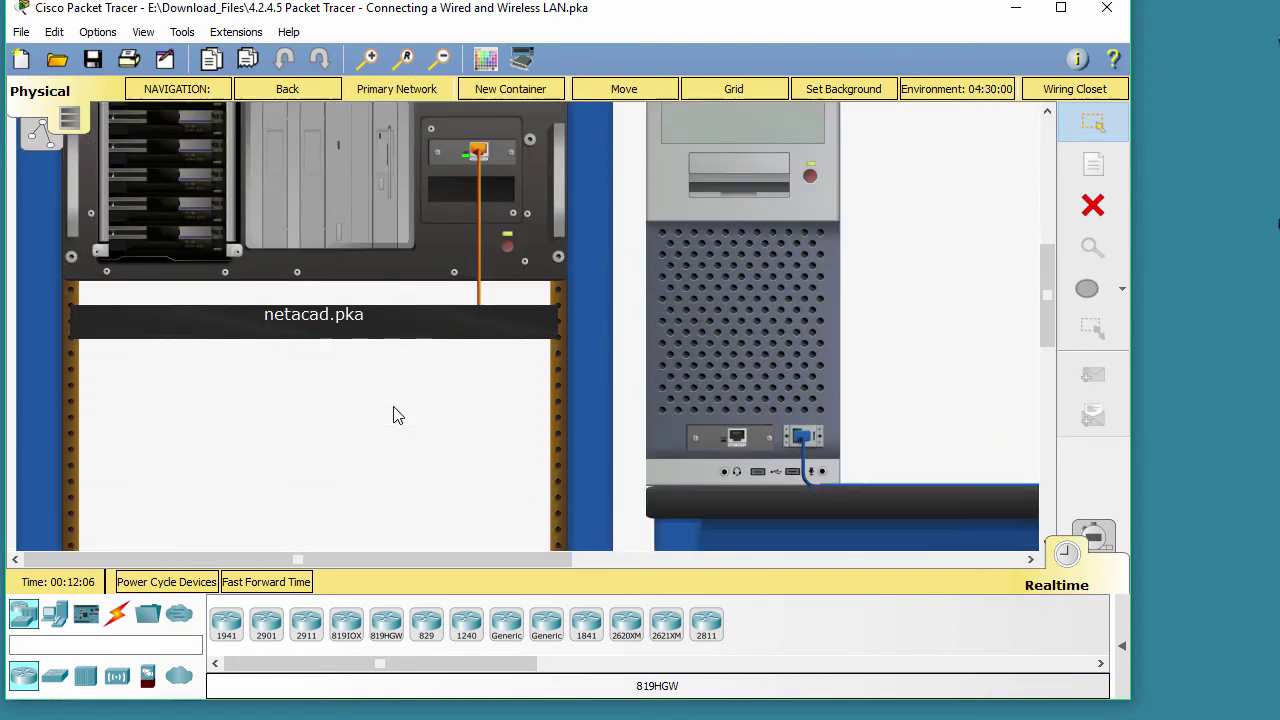
pyautogui.scroll(-3, 393, 415)
pyautogui.scroll(4, 393, 415)
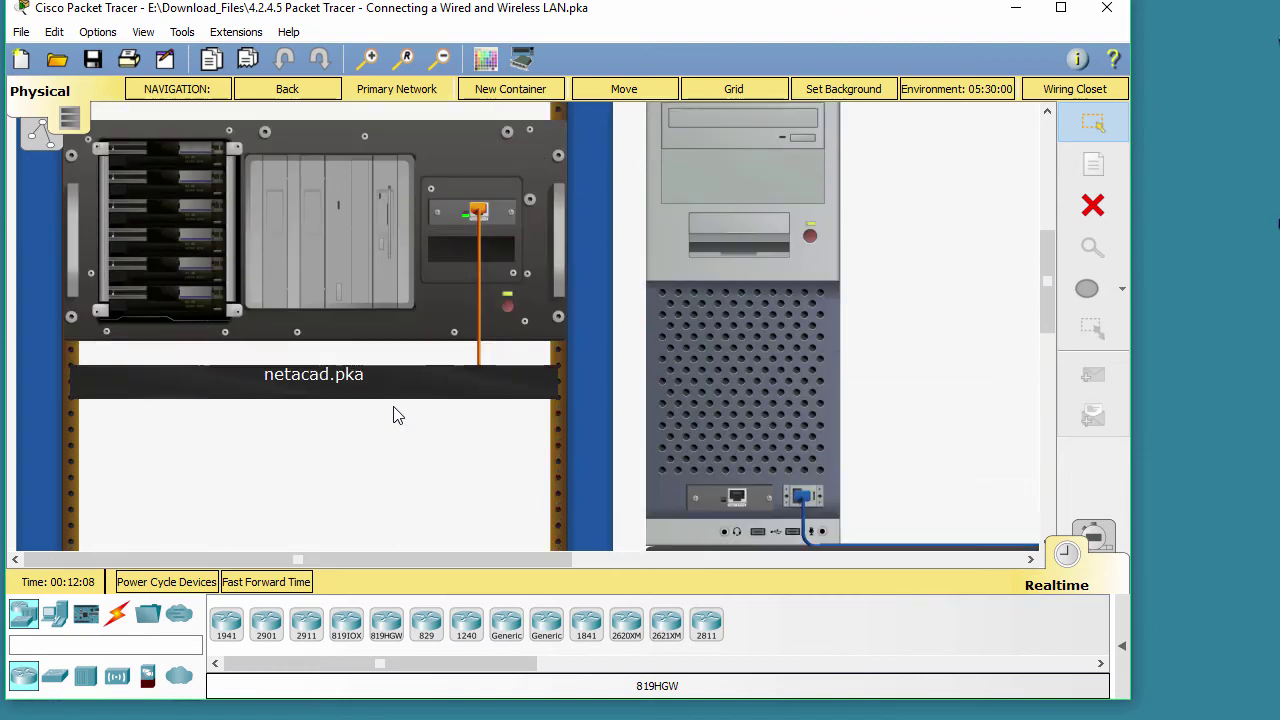
pyautogui.scroll(1, 393, 415)
pyautogui.scroll(1, 393, 415)
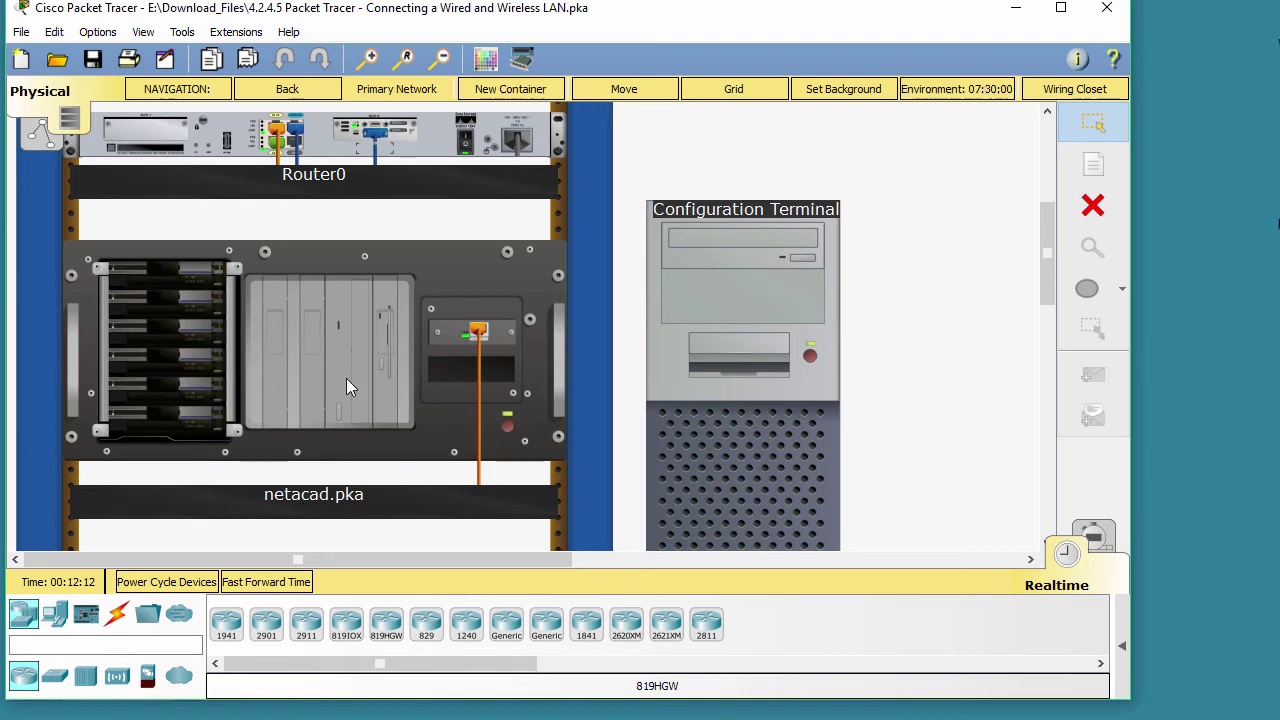
pyautogui.scroll(-2, 697, 212)
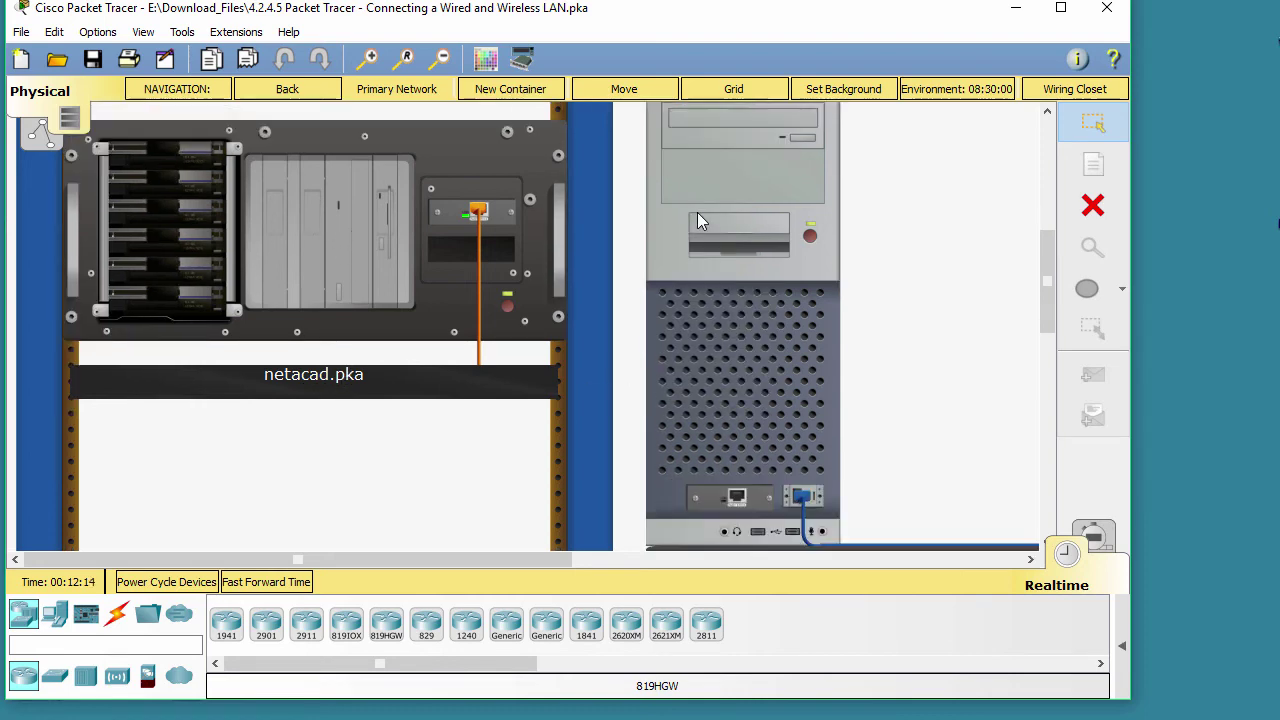
pyautogui.scroll(3, 697, 221)
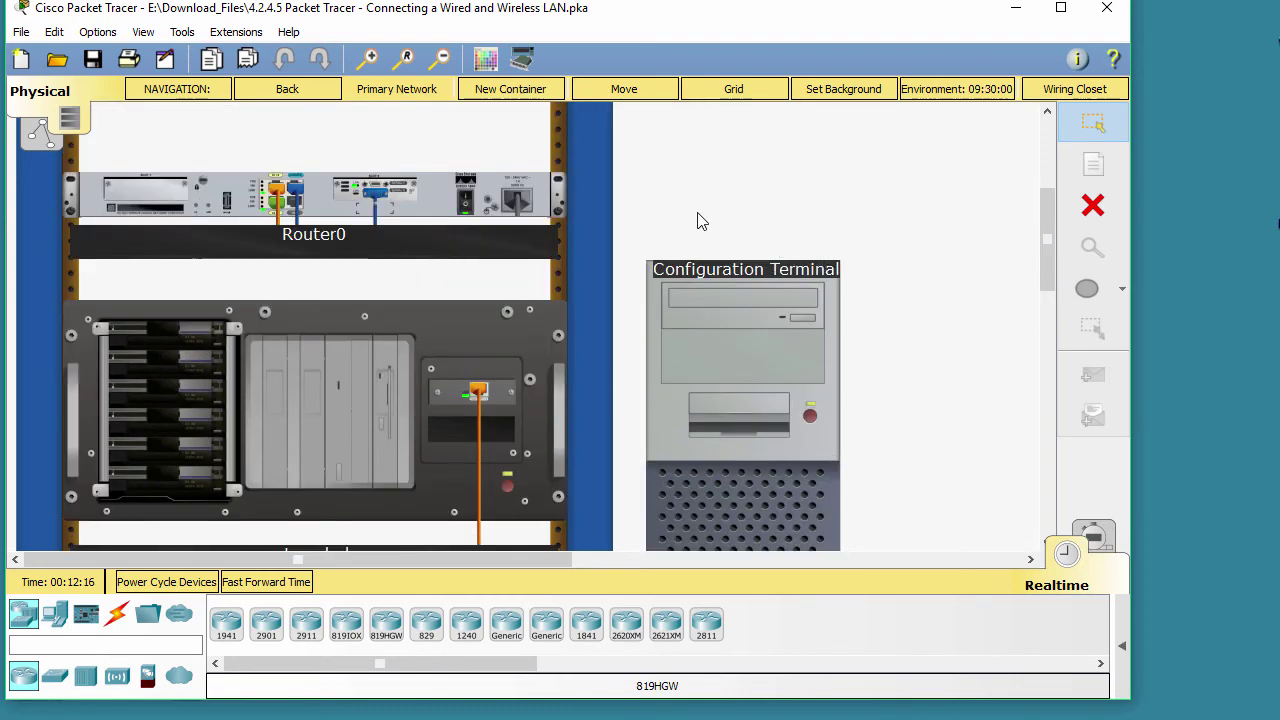
pyautogui.click(315, 91)
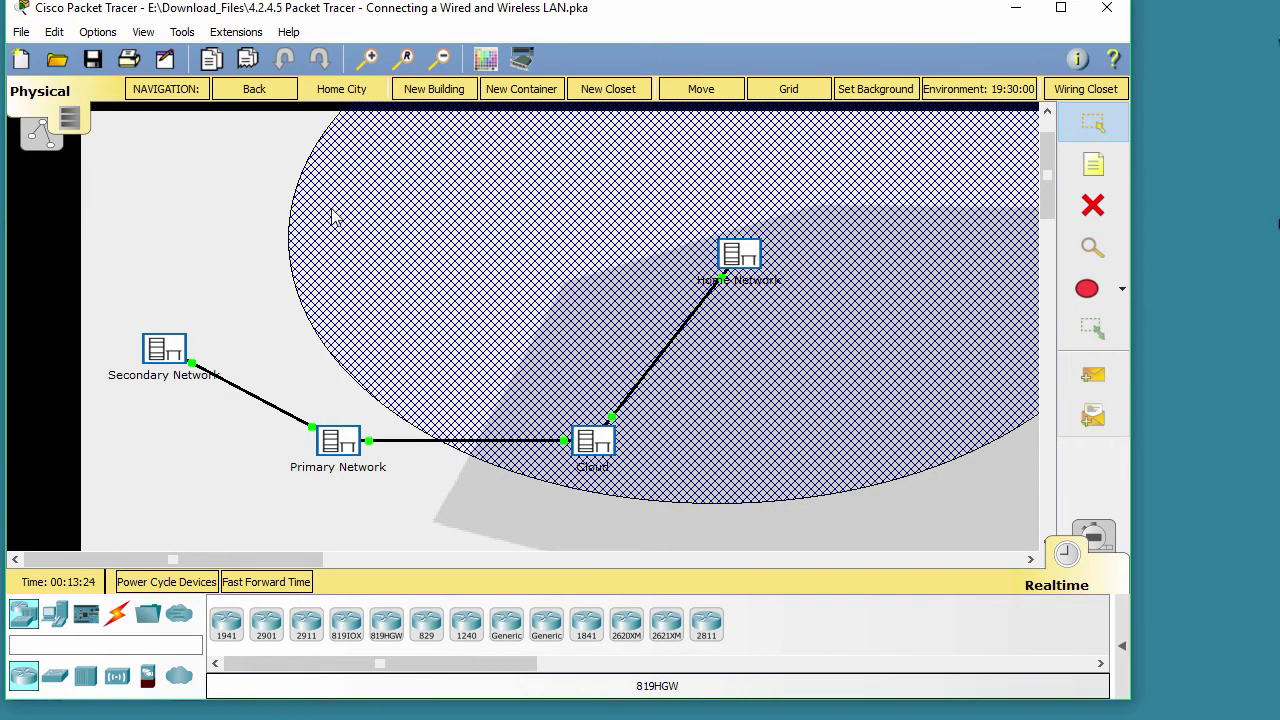
pyautogui.click(168, 350)
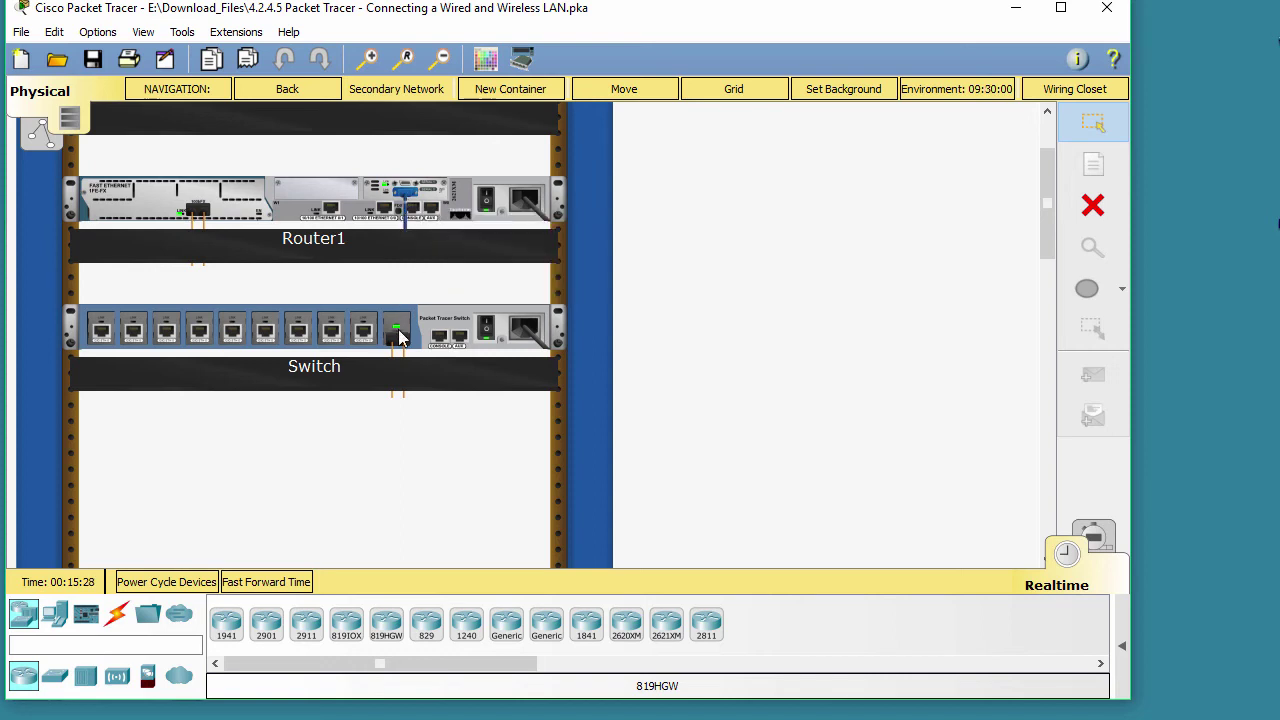
pyautogui.moveTo(398, 345)
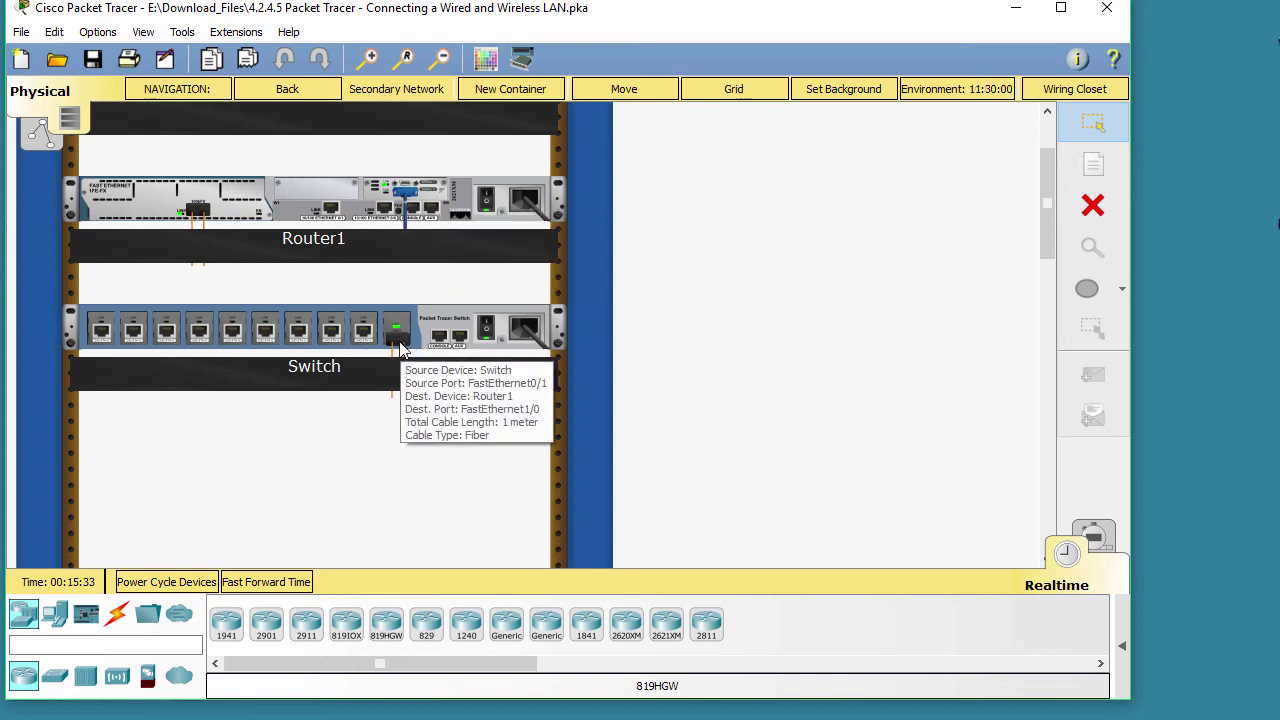
pyautogui.click(287, 89)
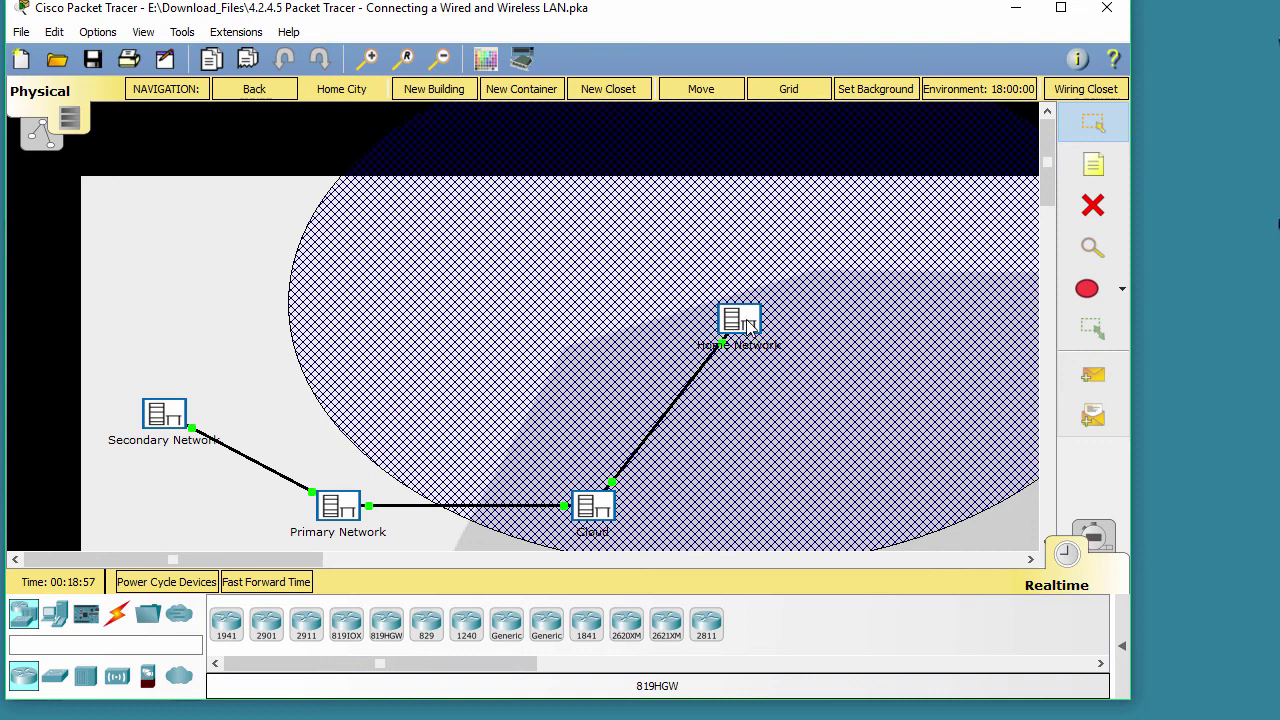
# Inspect the Home Network container's PCs, printer and cable modem, then return to the logical view.
pyautogui.click(740, 320)
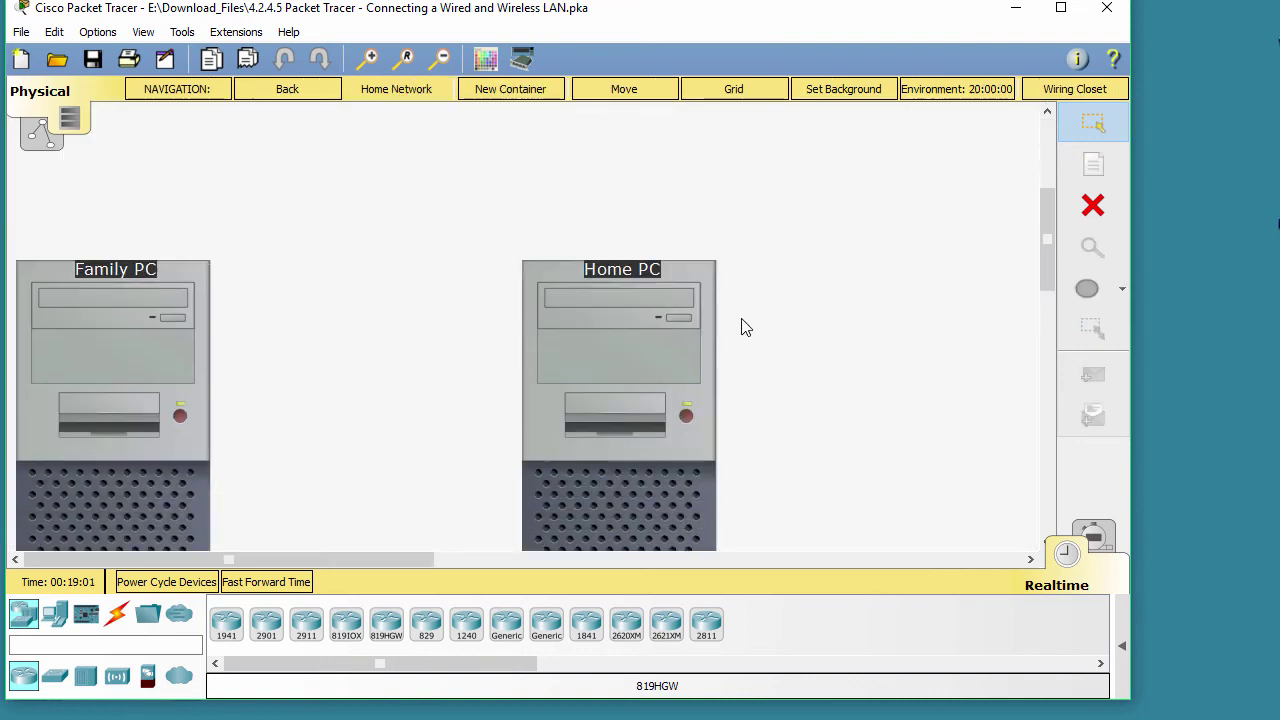
pyautogui.scroll(-2, 745, 328)
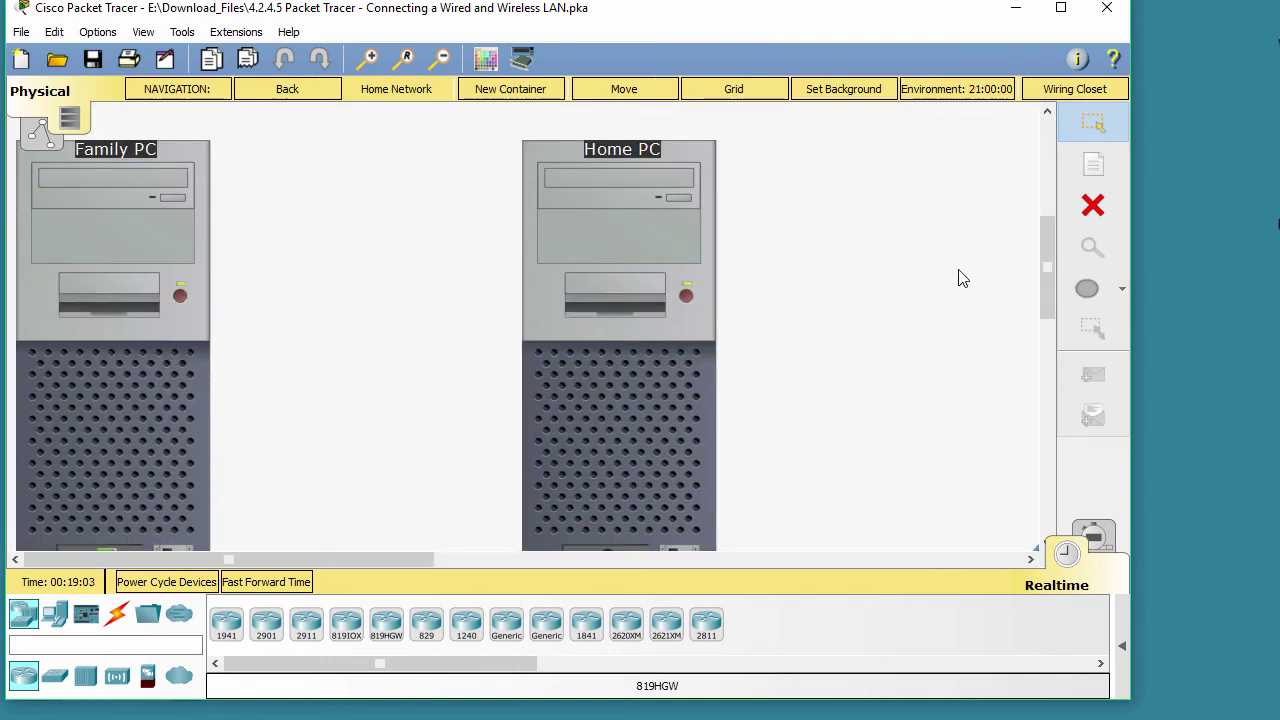
pyautogui.moveTo(1043, 261); pyautogui.dragTo(1043, 270)
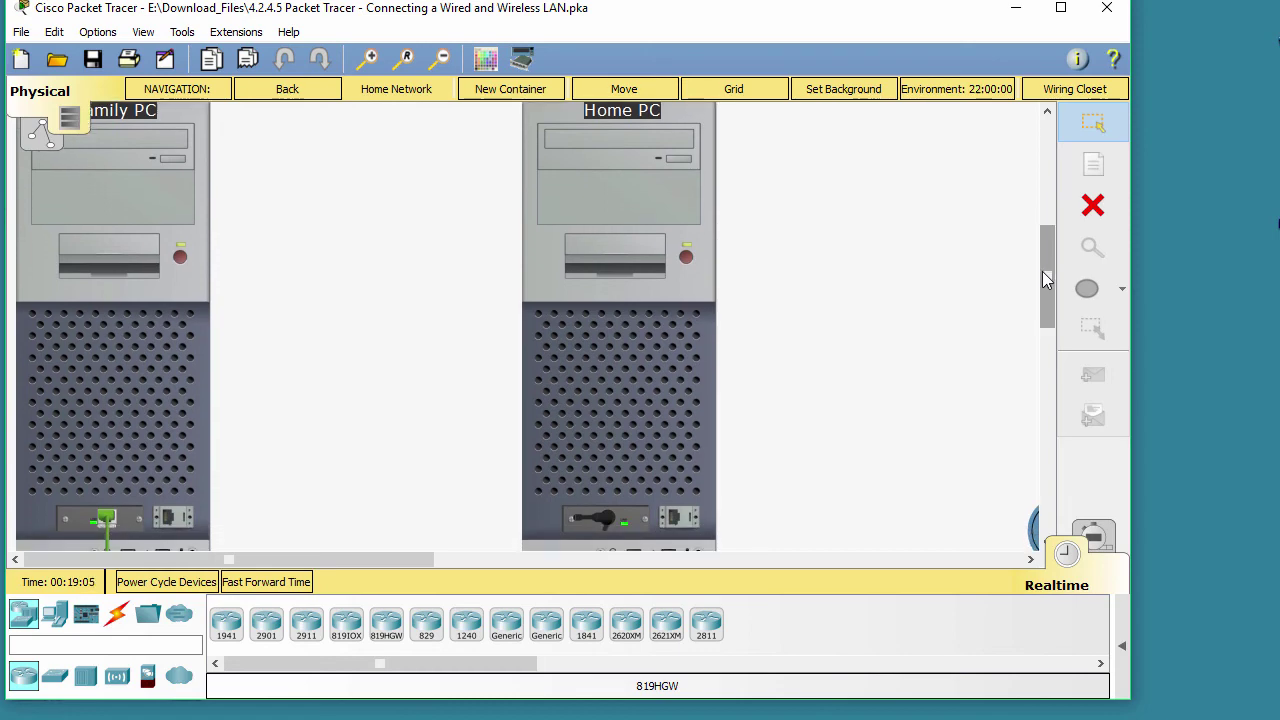
pyautogui.scroll(2, 1014, 280)
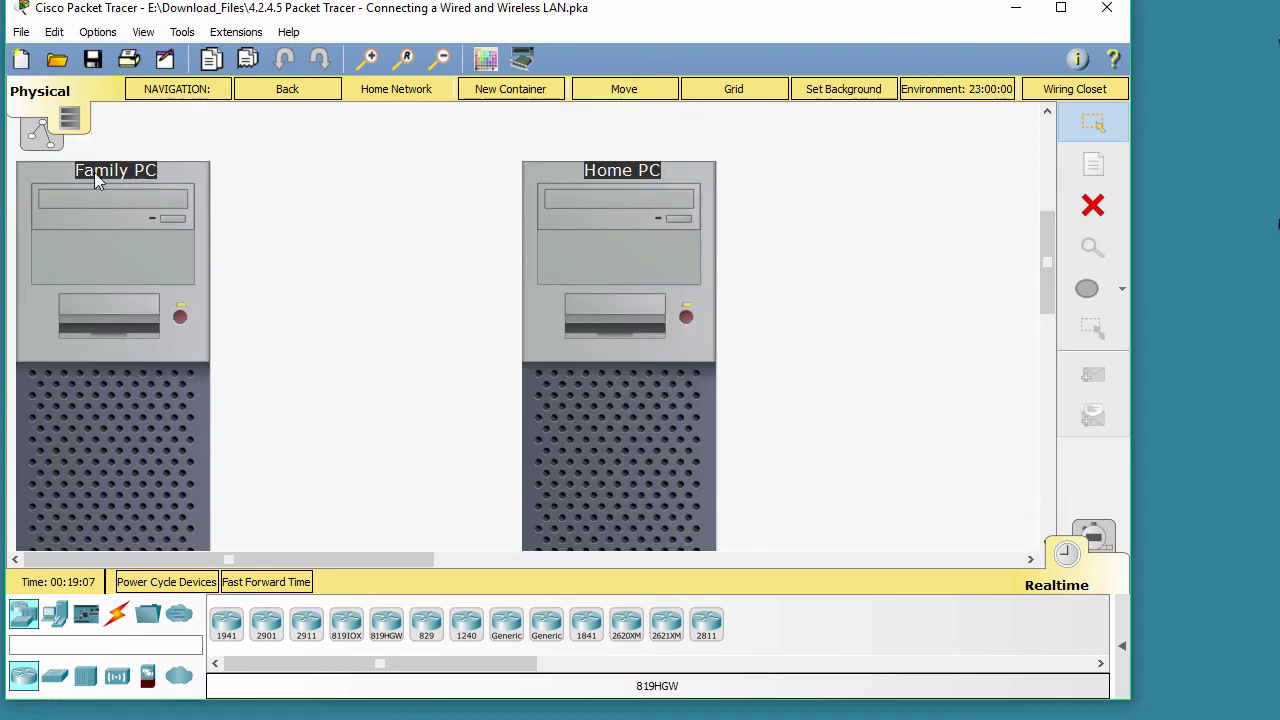
pyautogui.scroll(-1, 552, 238)
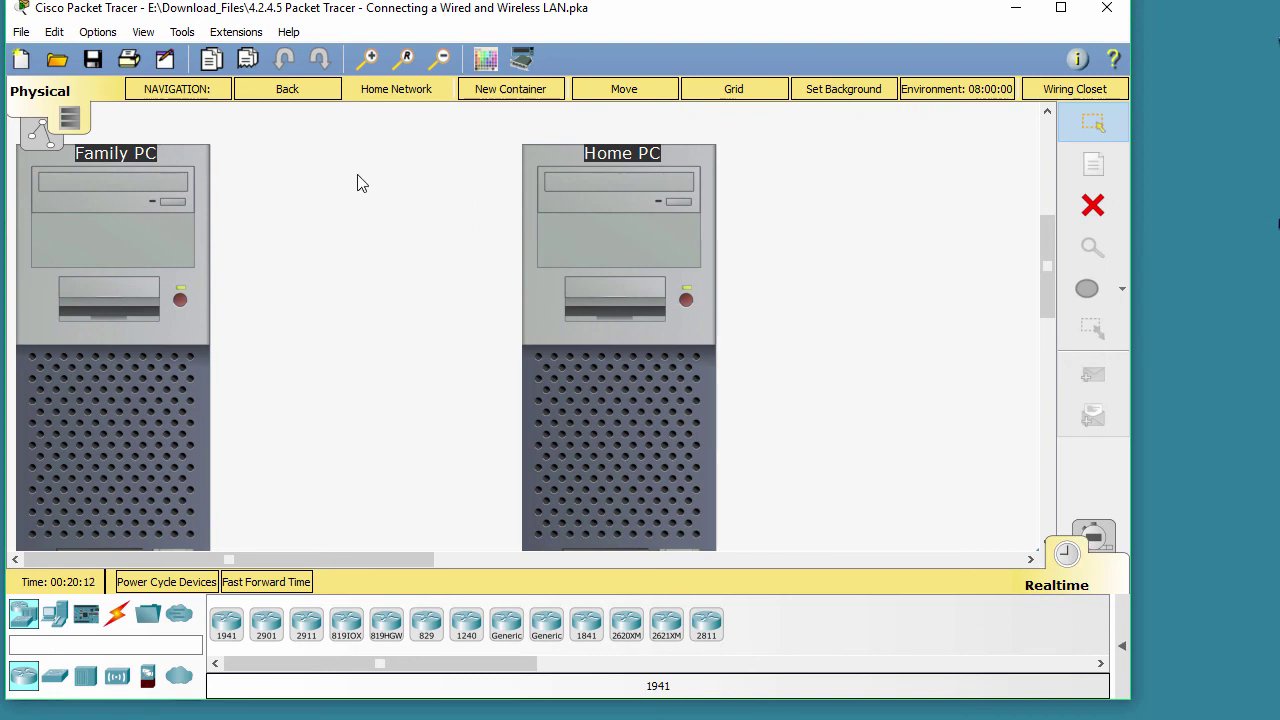
pyautogui.moveTo(325, 559)
pyautogui.mouseDown()
pyautogui.moveTo(563, 565)
pyautogui.moveTo(827, 539)
pyautogui.moveTo(764, 557)
pyautogui.moveTo(648, 559)
pyautogui.mouseUp()
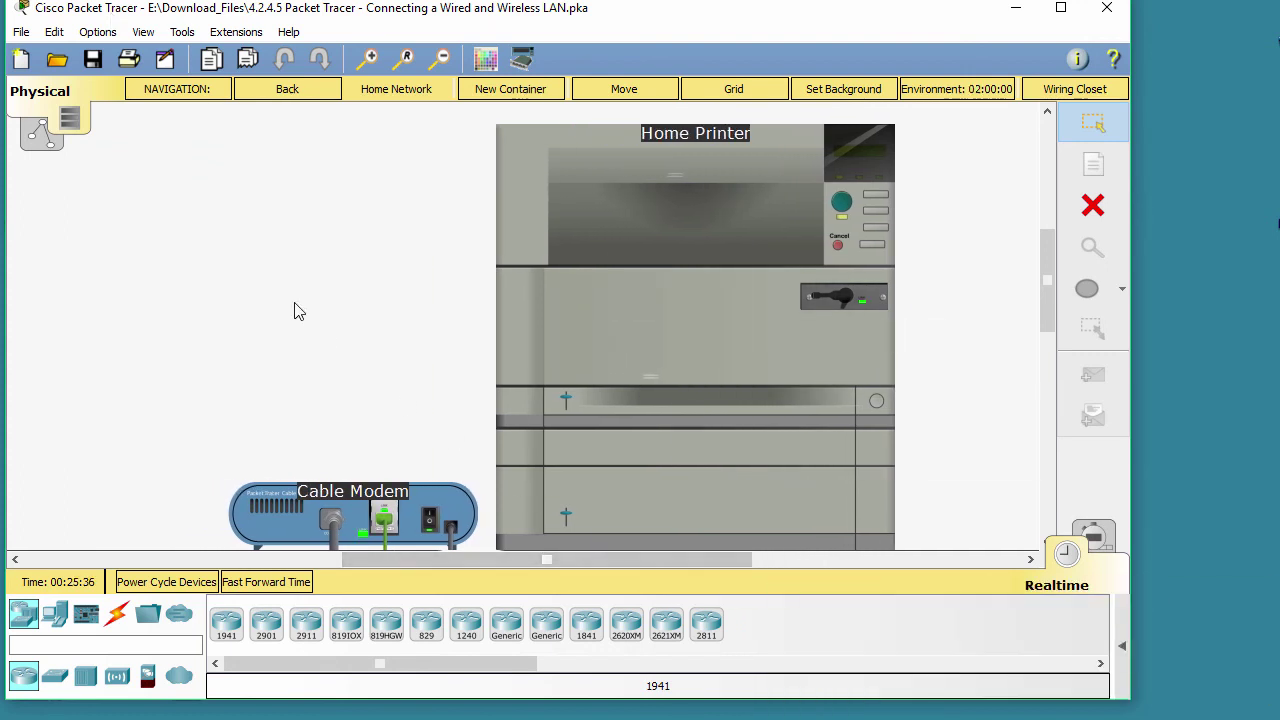
pyautogui.click(44, 140)
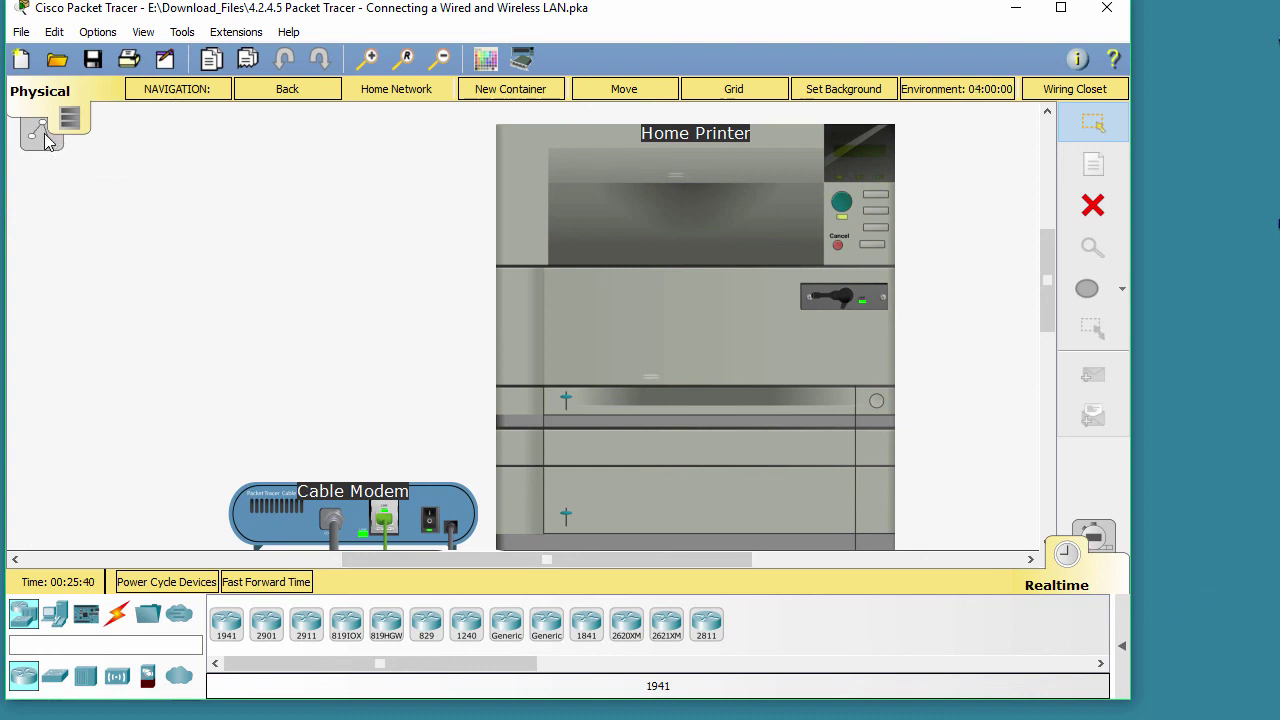